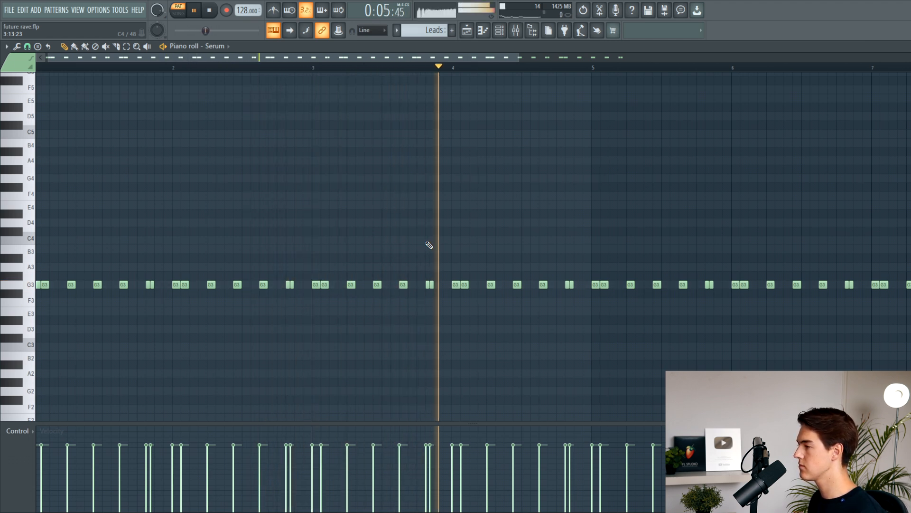
Play back the repeating G3 note pattern in the piano roll, starting just before bar 2
key("space")
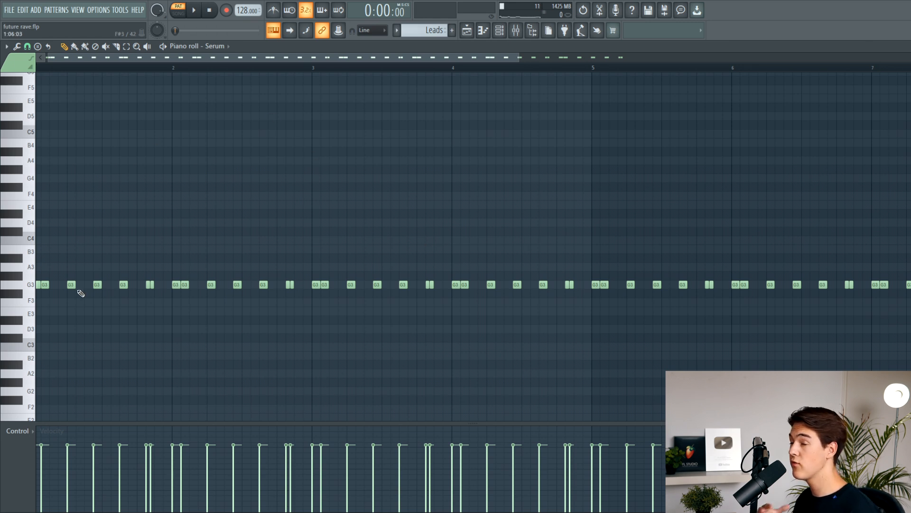
scroll(119, 288, "up", 3)
left_click(177, 66)
key("space")
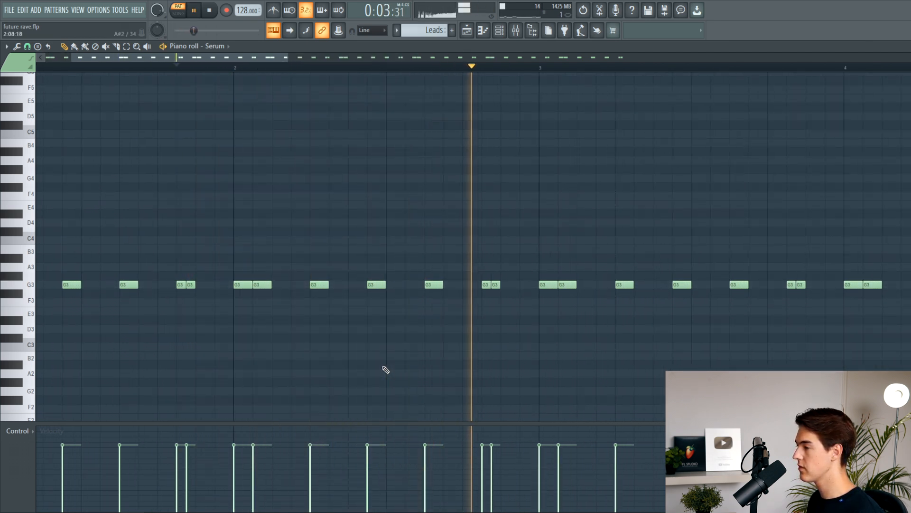
key("space")
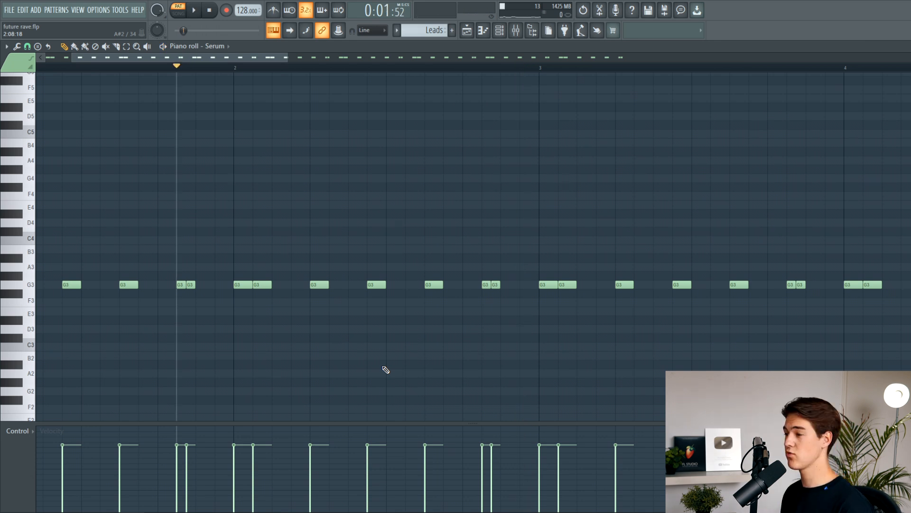
Paste the copied melody notes above the G3 pattern and deselect them
scroll(375, 332, "down", 5)
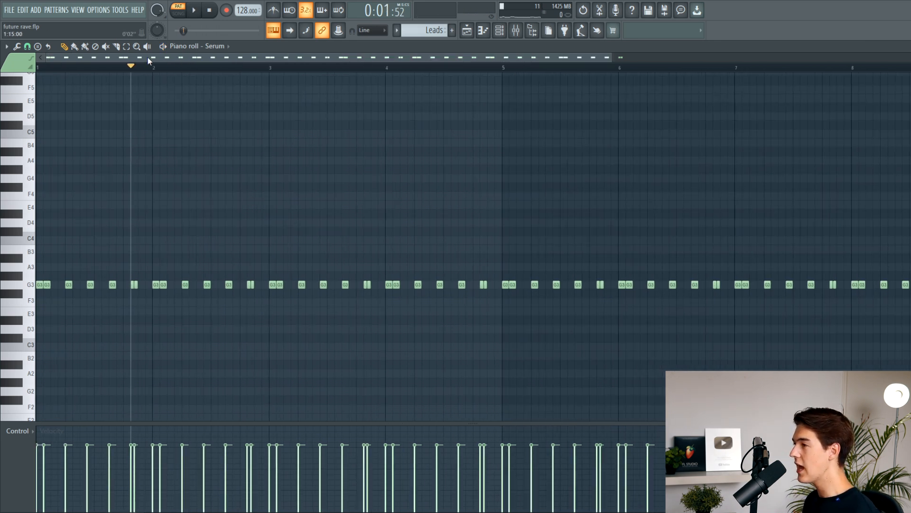
key("ctrl+v")
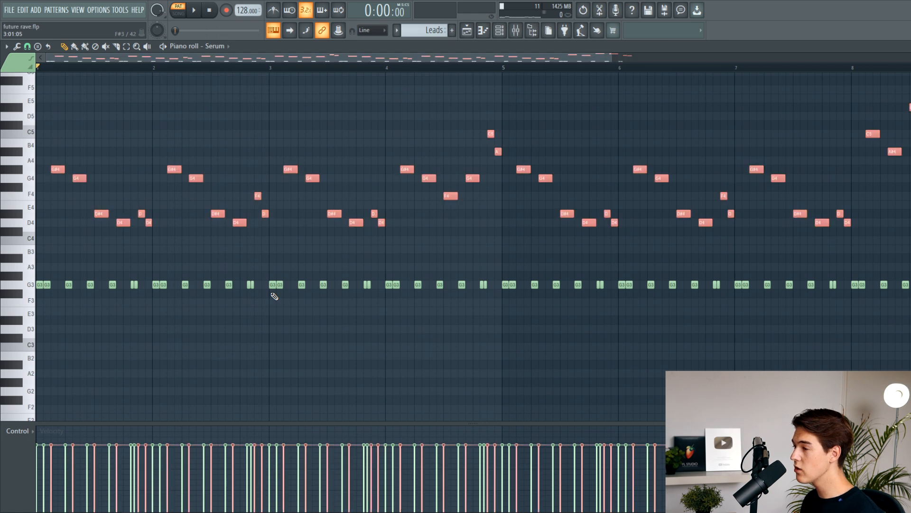
key("ctrl+d")
Play the melody together with the G3 pattern from the start
scroll(31, 209, "up", 4)
key("space")
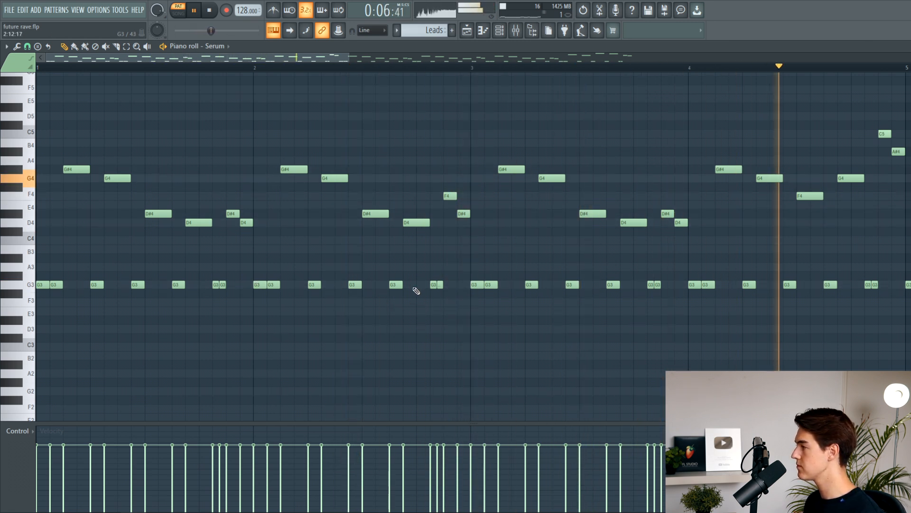
key("space")
Replace the first G#4 note in bar 1 with a shorter G4 note and audition it
scroll(151, 282, "up", 2)
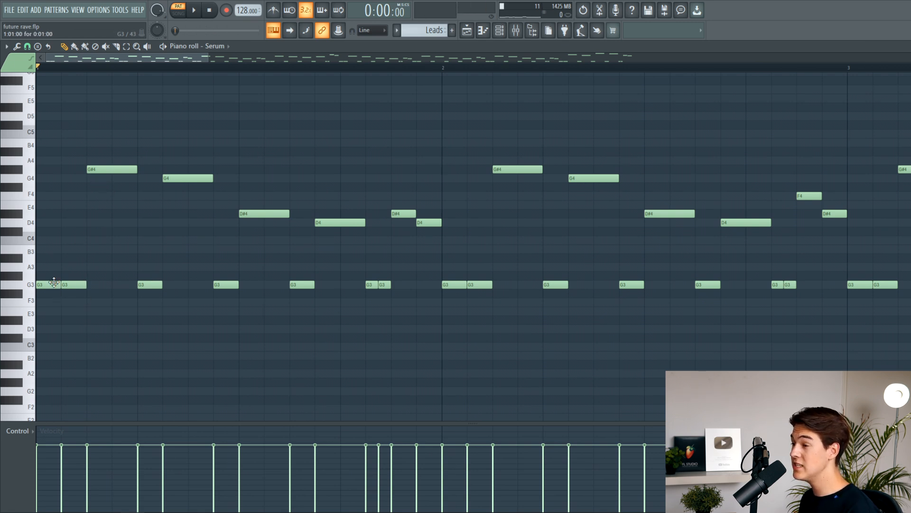
left_click(88, 179)
right_click(101, 170)
key("space")
key("space")
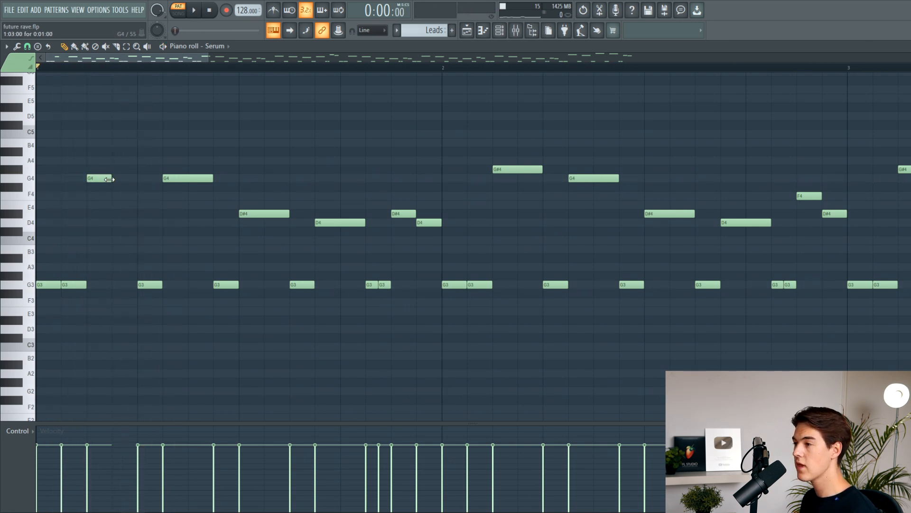
Restore the first melody note to G#4 at its full length and play the pattern from the start
left_click_drag(104, 179, 104, 170)
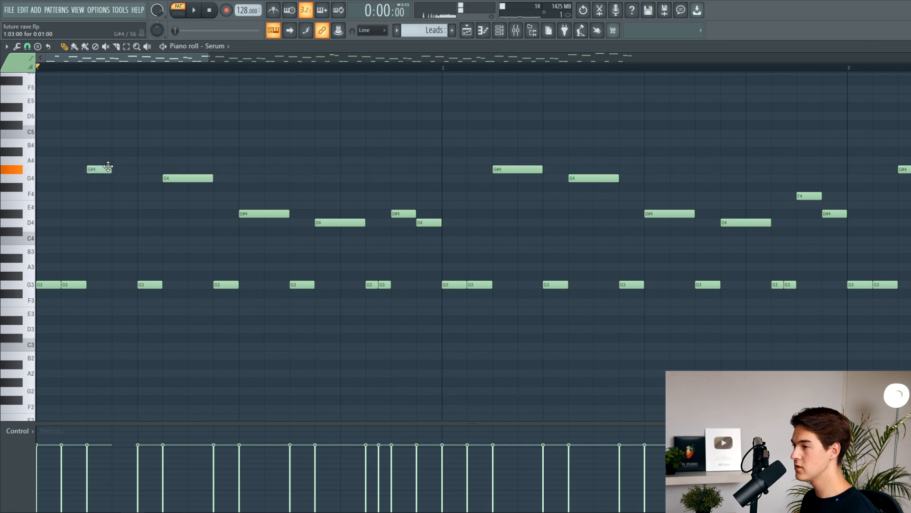
key("space")
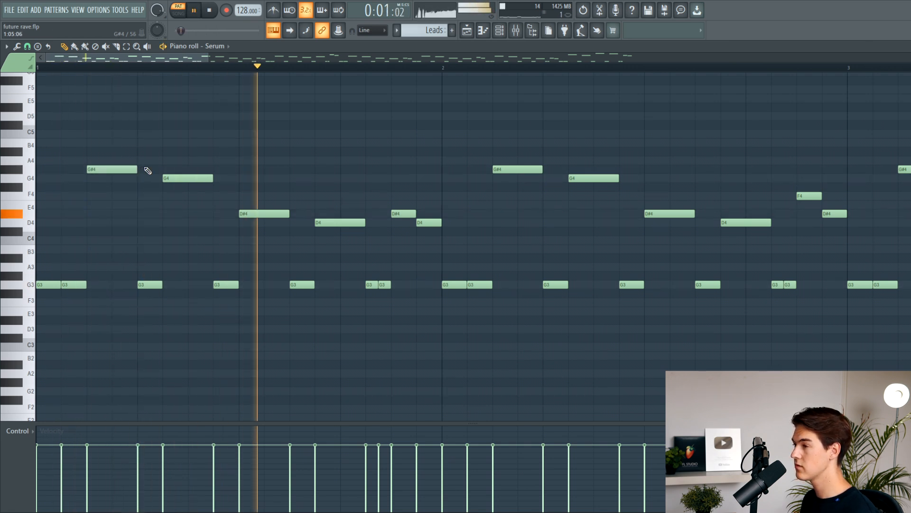
scroll(172, 174, "down", 2)
key("space")
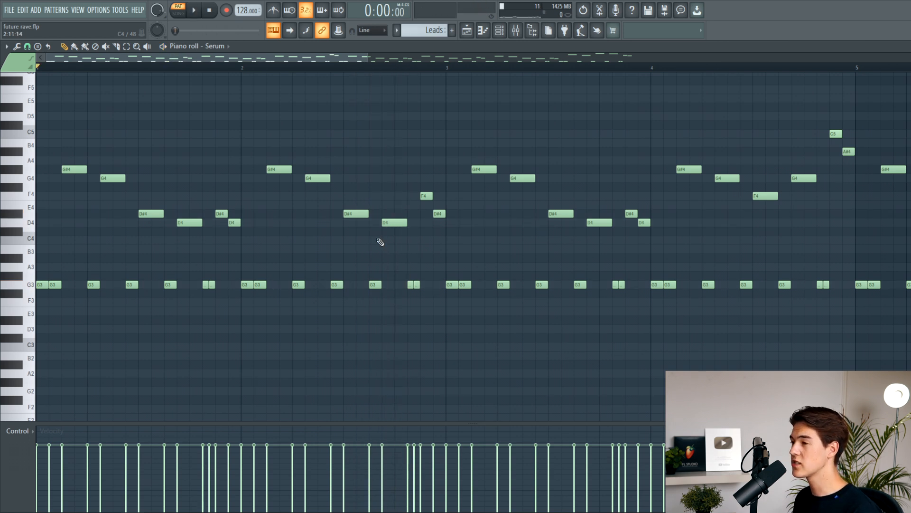
key("space")
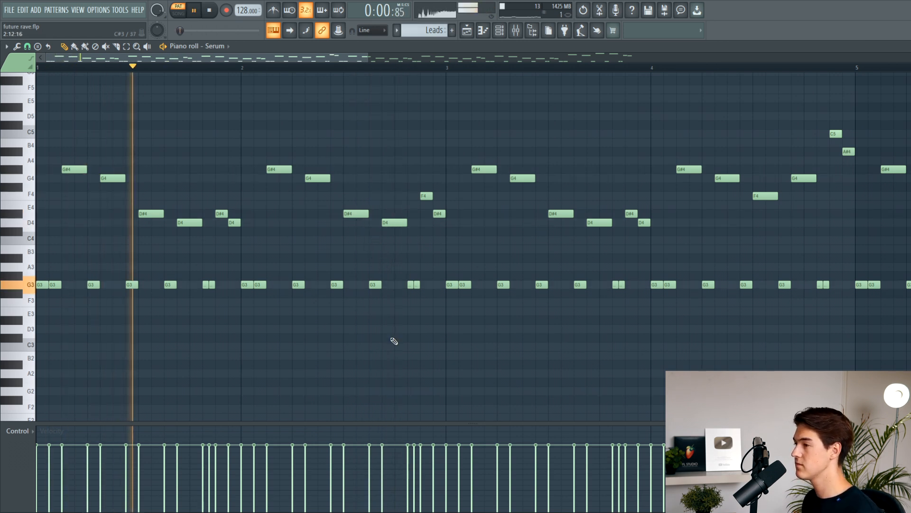
key("space")
scroll(401, 170, "down", 2)
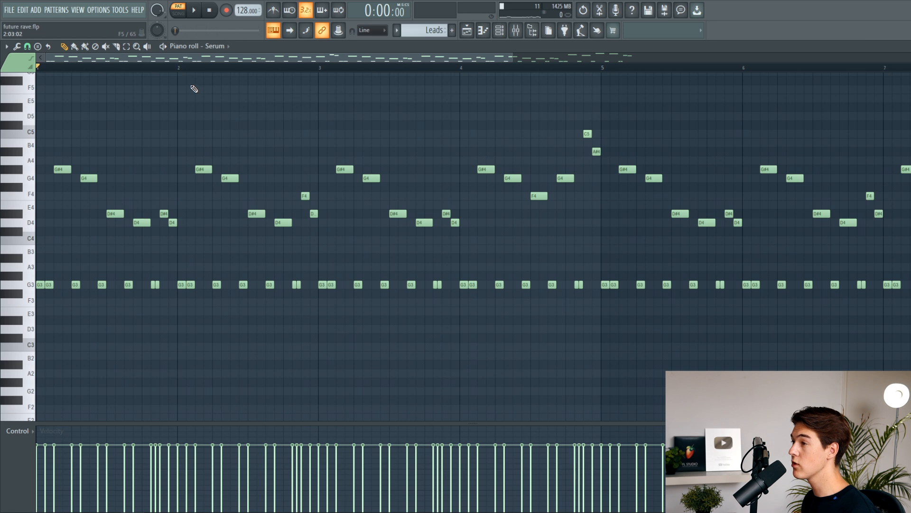
left_click_drag(182, 70, 147, 105)
left_click(232, 93, "ctrl")
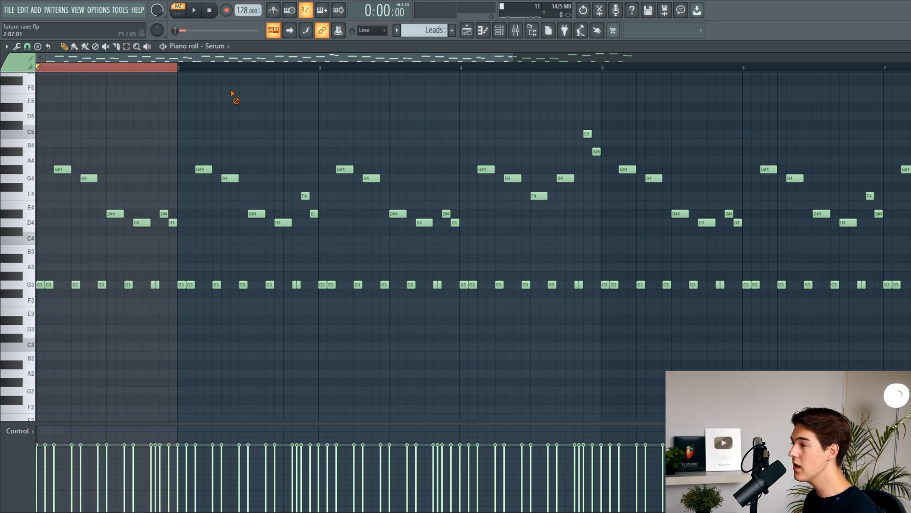
left_click(170, 69, "ctrl")
scroll(122, 175, "down", 2)
scroll(74, 203, "up", 2)
Play the melody from the start of bar 2 to compare its variation with bar 1
left_click(265, 68)
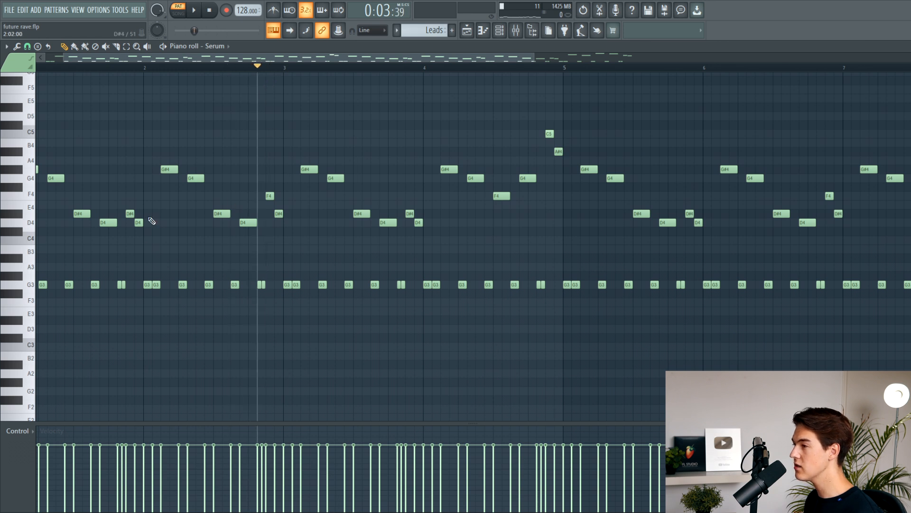
scroll(116, 213, "up", 2)
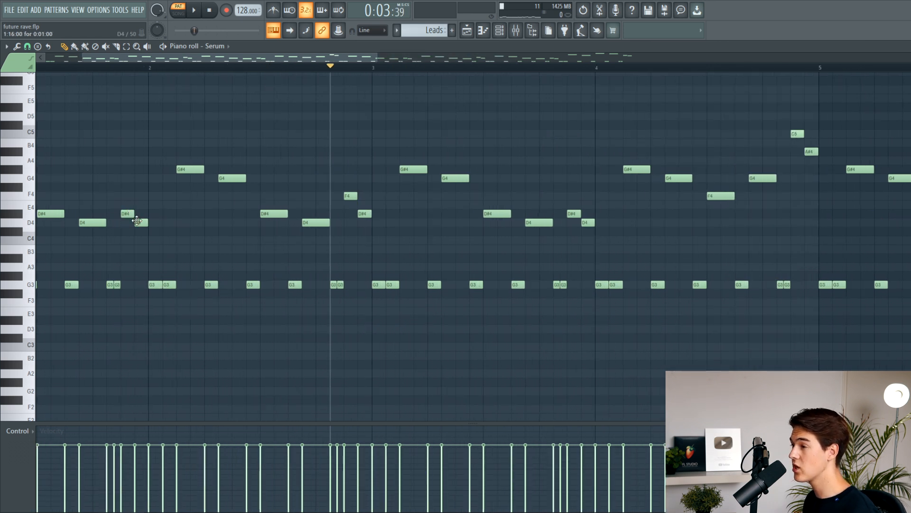
key("Left")
left_click(341, 67)
left_click(150, 67)
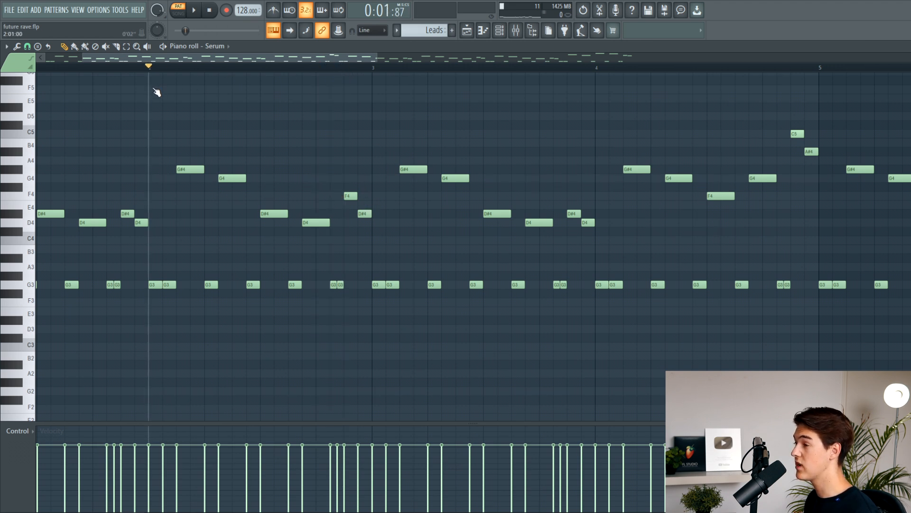
key("space")
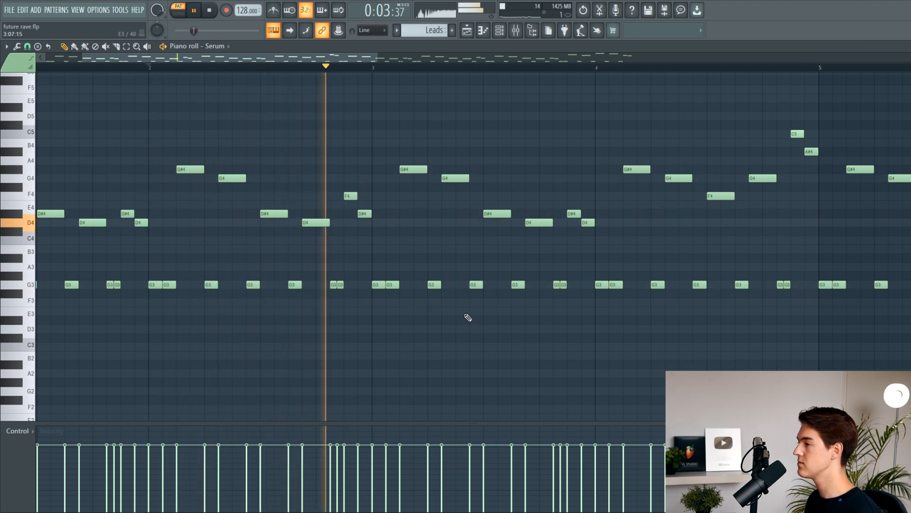
scroll(521, 318, "down", 4)
scroll(593, 323, "up", 1)
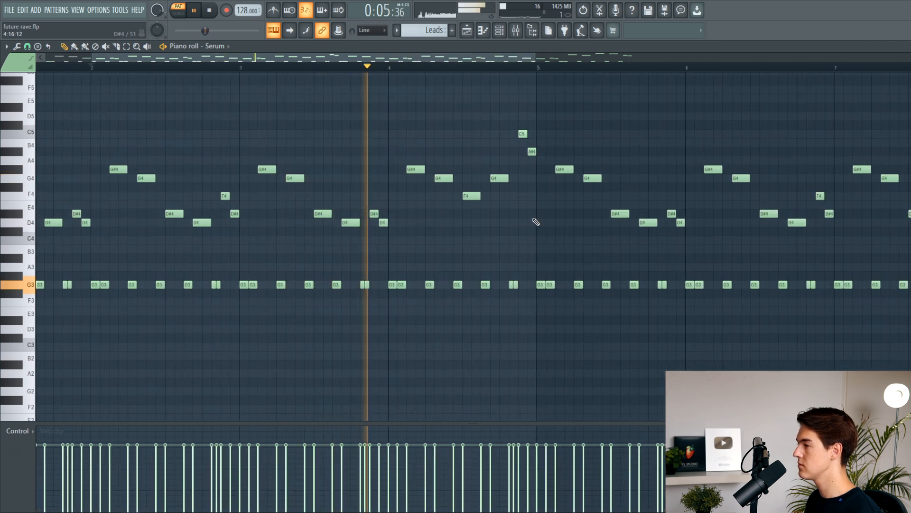
key("space")
Play the second half of the melody from bar 4 and its closing phrase from bar 8
scroll(491, 203, "down", 2)
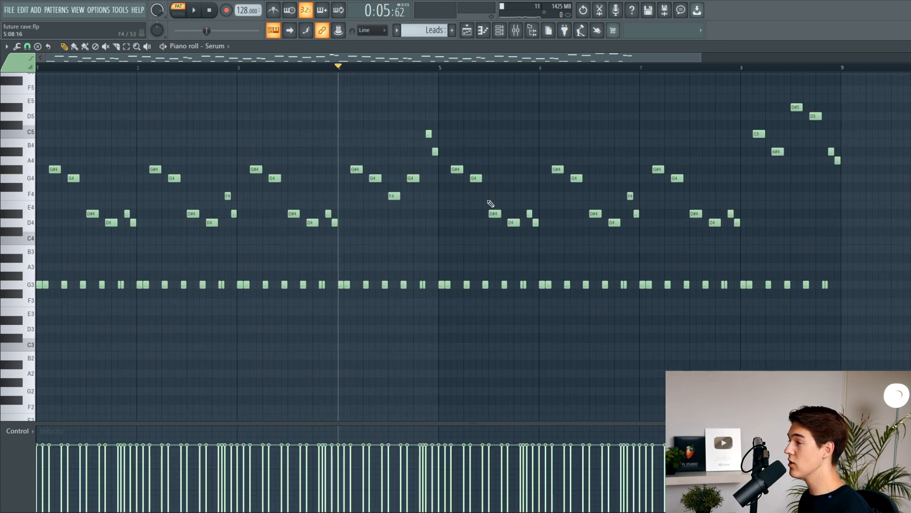
scroll(412, 191, "up", 2)
key("space")
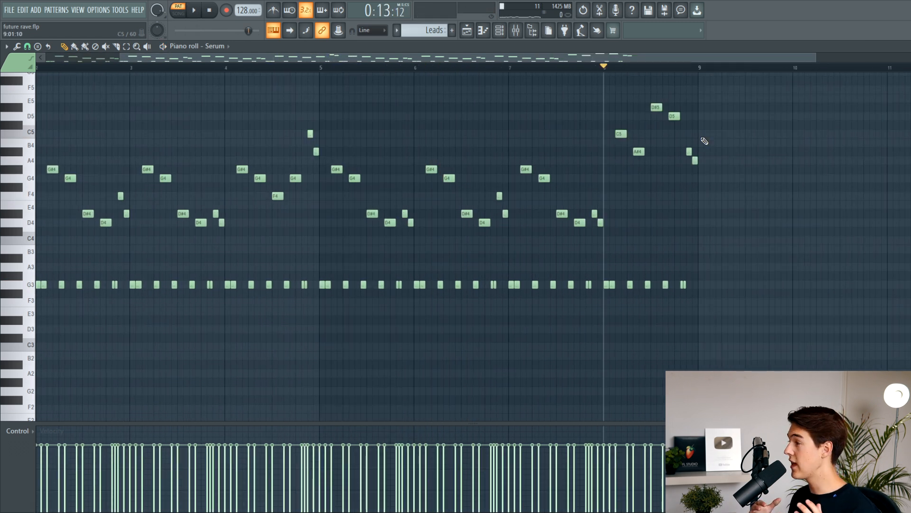
key("space")
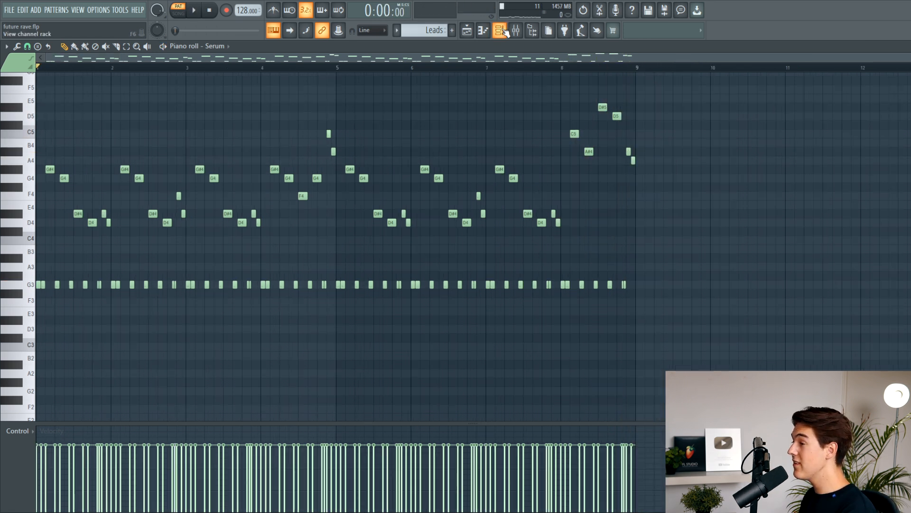
Open the first Serum channel from the channel rack and audition oscillators A and B by switching each off and on
key("F6")
left_click(151, 103)
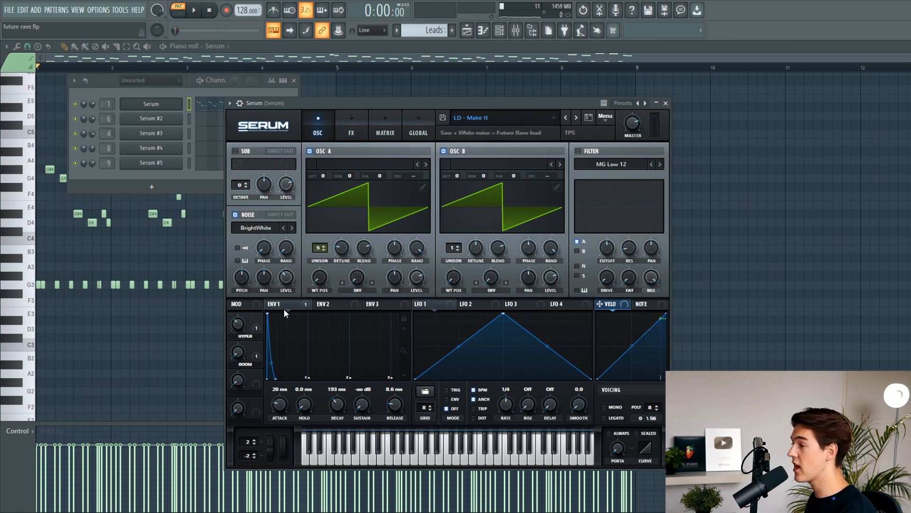
left_click(309, 151)
left_click(443, 151)
left_click(444, 151)
left_click(310, 151)
left_click(443, 151)
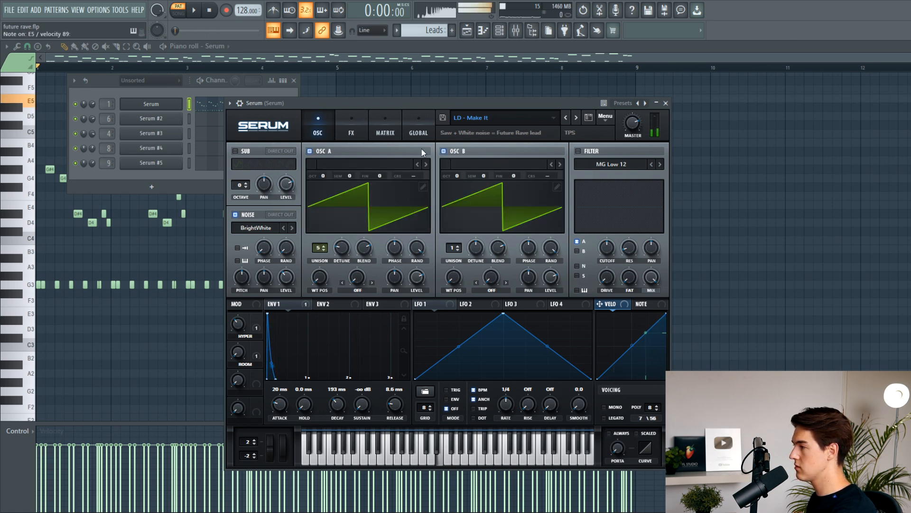
Switch off the compressor, delay, EQ and reverb in Serum's effects, leaving only Hyper/Dimension active
left_click(351, 133)
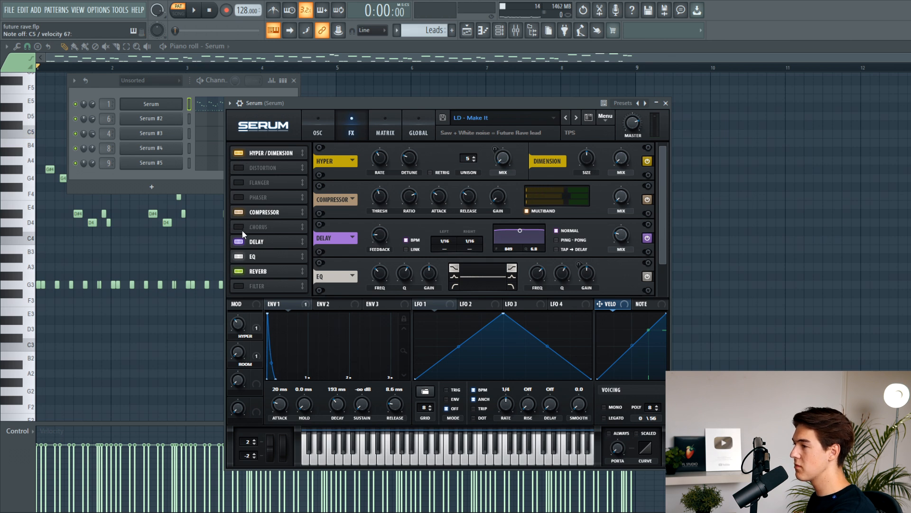
left_click(238, 212)
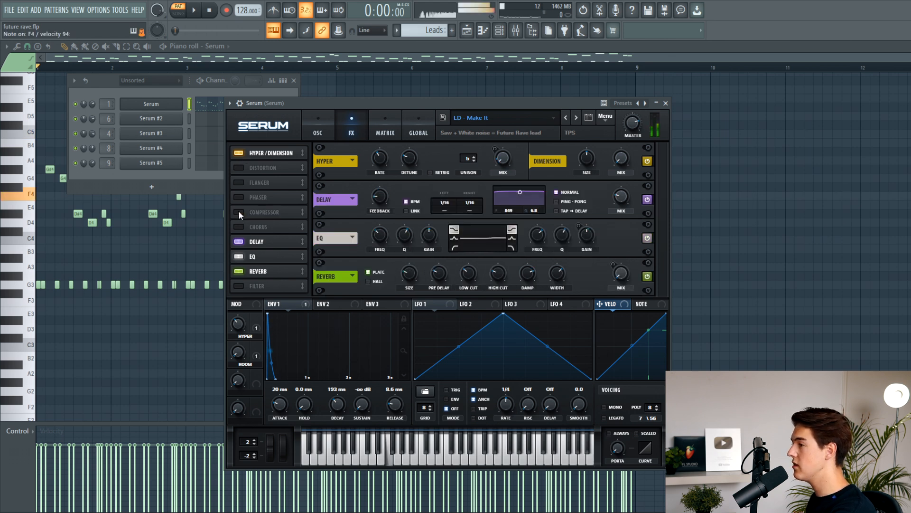
left_click(238, 241)
left_click(238, 257)
left_click(241, 272)
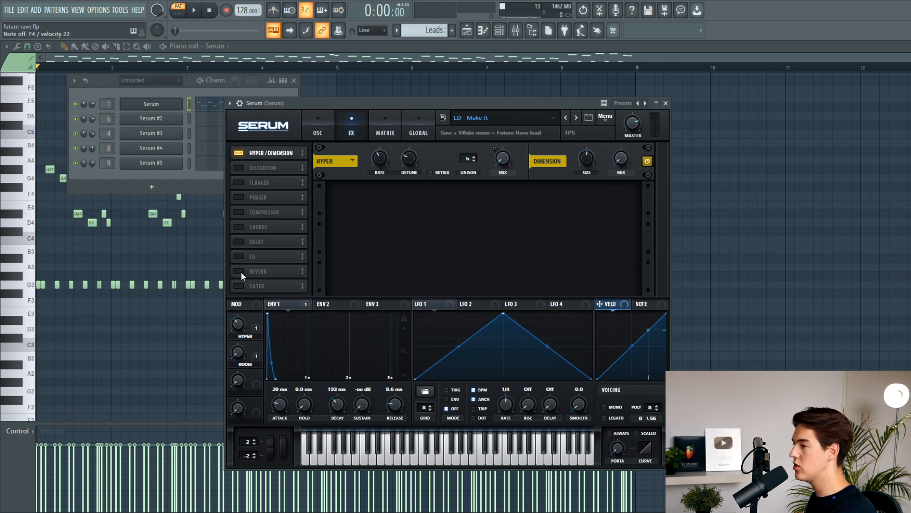
Switch the reverb, EQ and compressor back on in Serum's effects
left_click(241, 271)
left_click(238, 257)
left_click(238, 212)
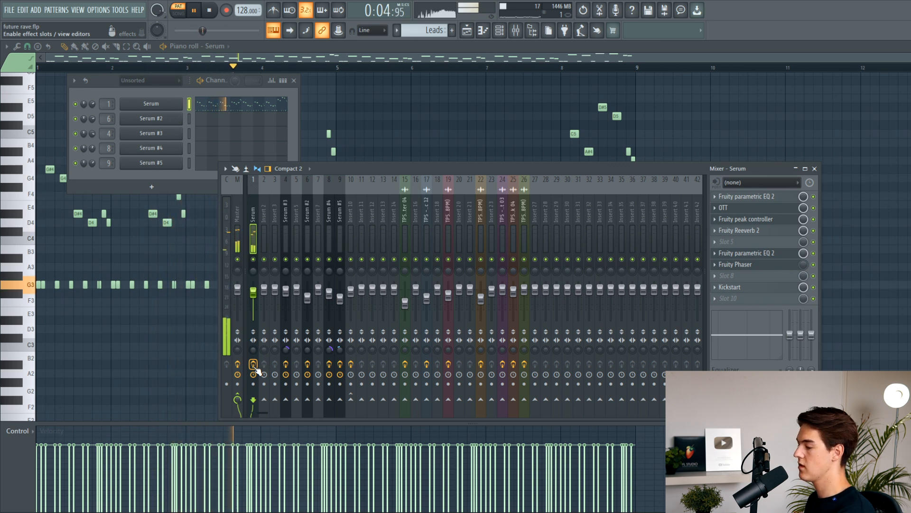
Stop playback and open the first Fruity parametric EQ 2 and the OTT on the Serum mixer track
key("space")
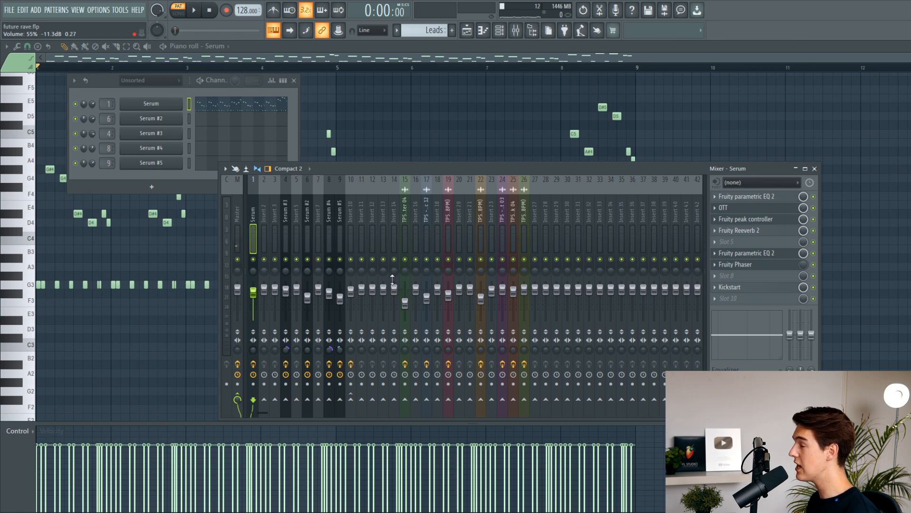
left_click(752, 196)
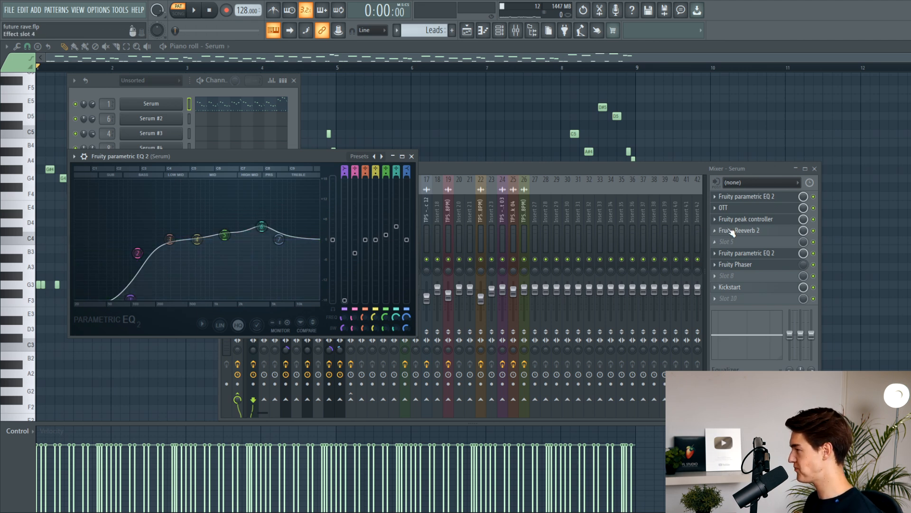
left_click(729, 207)
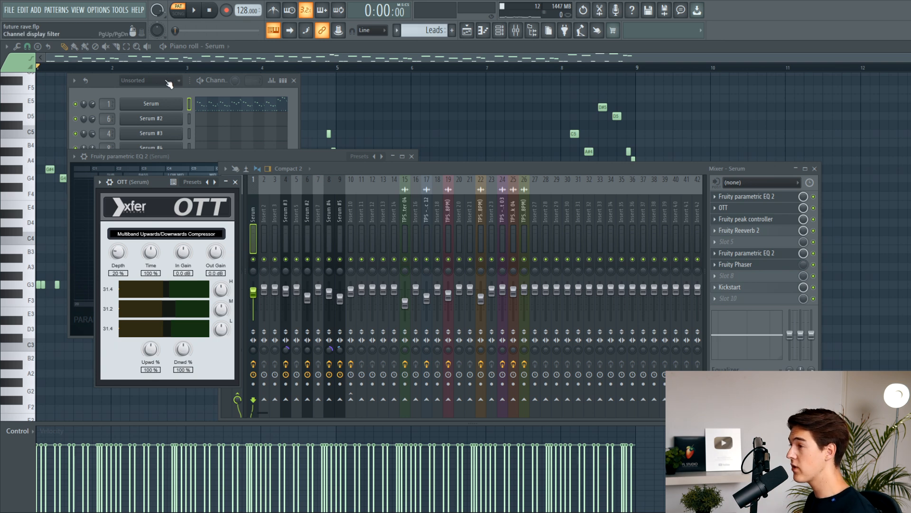
Review the multiband compressor in the first Serum channel's effects and close the synth window
left_click(151, 103)
left_click(354, 133)
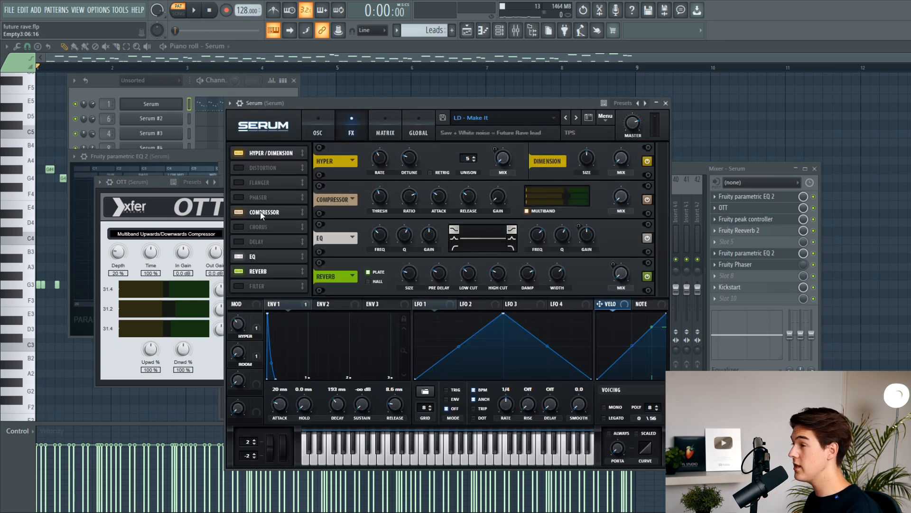
left_click(663, 104)
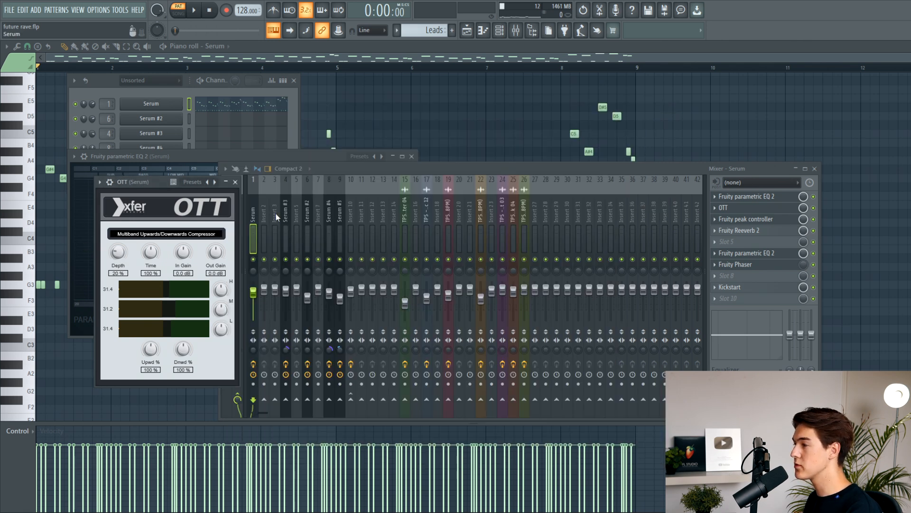
Close the Fruity parametric EQ 2 window and keep the OTT window open
left_click(746, 201)
left_click(745, 207)
left_click(744, 207)
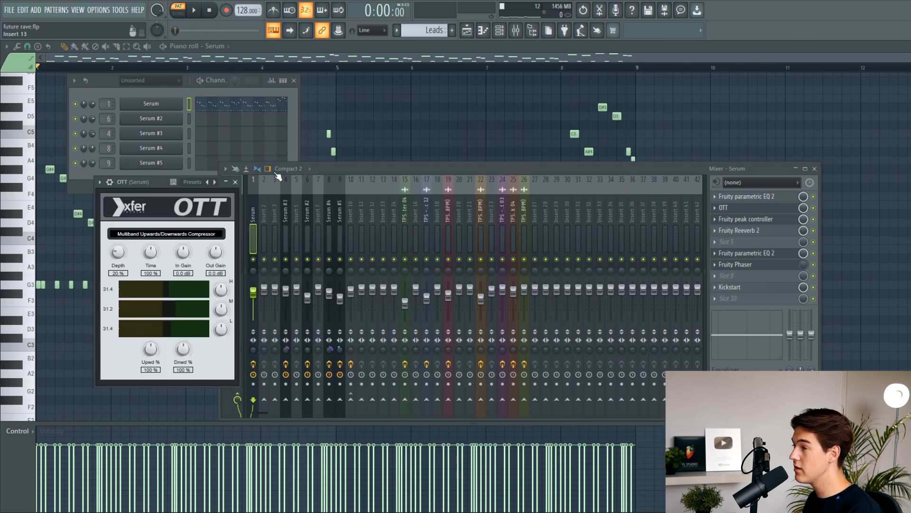
Play the pattern and bypass OTT, Fruity peak controller, slot 5, the second Fruity parametric EQ 2 and Fruity Phaser on the Serum track
left_click(198, 88)
key("space")
left_click(814, 207)
left_click(814, 220)
left_click(814, 241)
left_click(813, 253)
left_click(813, 265)
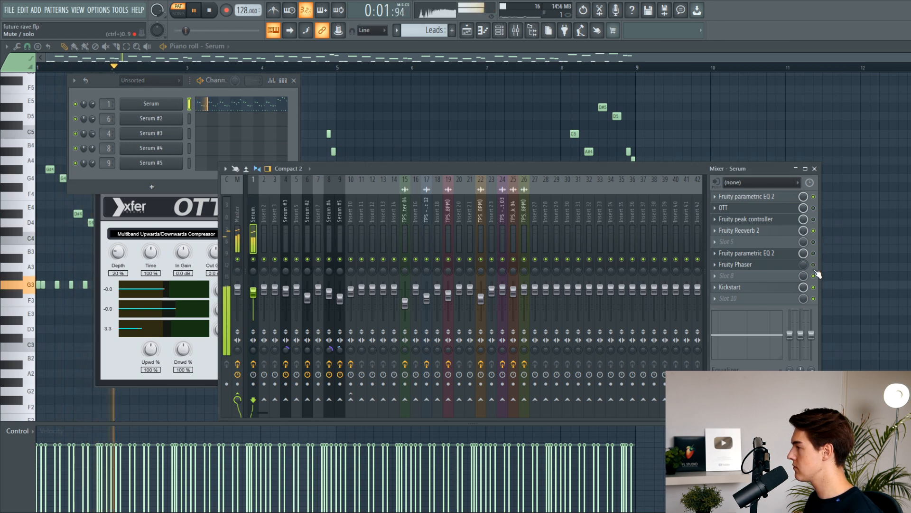
Re-enable OTT on the Serum mixer track during playback and stop the pattern
left_click(815, 209)
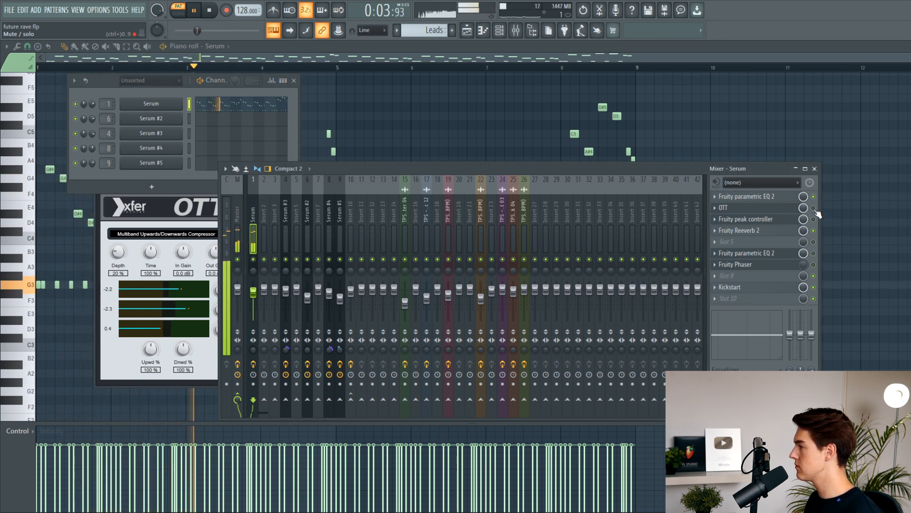
key("space")
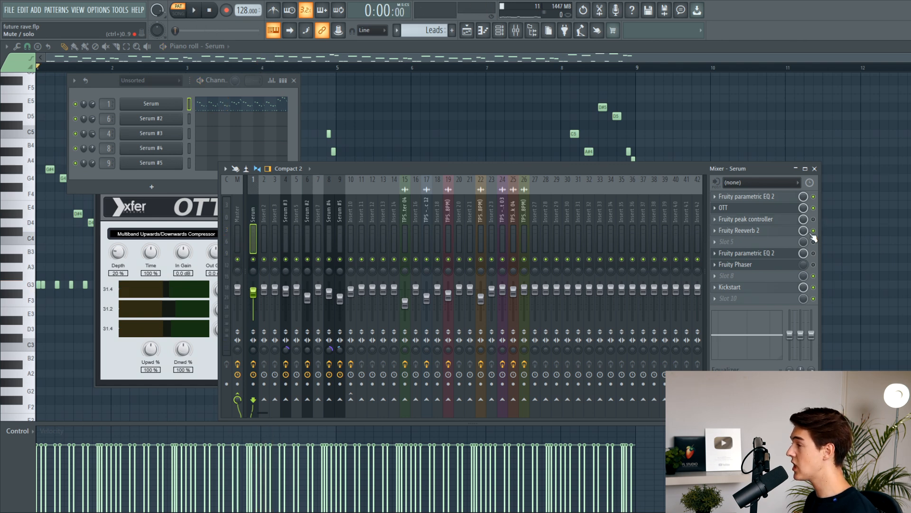
Open Fruity Reeverb 2 on the Serum track, place its window above the mixer and examine the wet level
left_click(787, 232)
left_click_drag(821, 124, 388, 123)
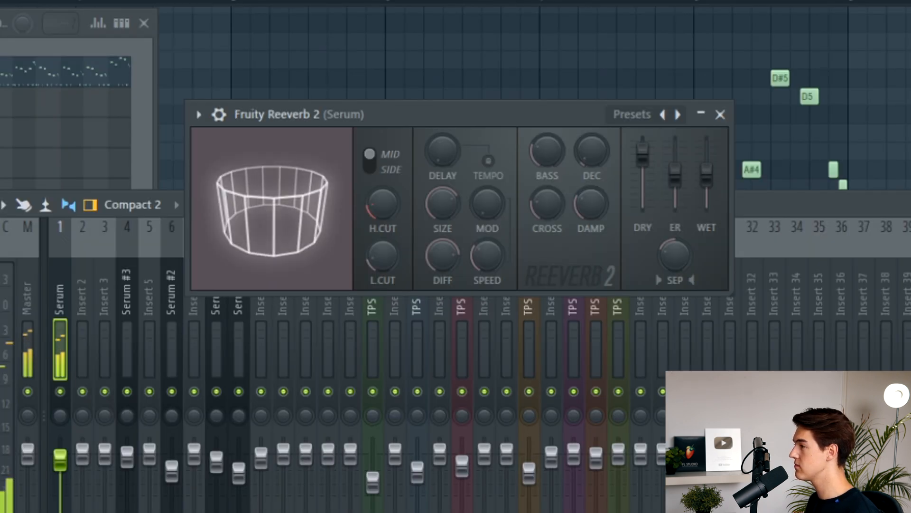
left_click_drag(706, 174, 706, 196)
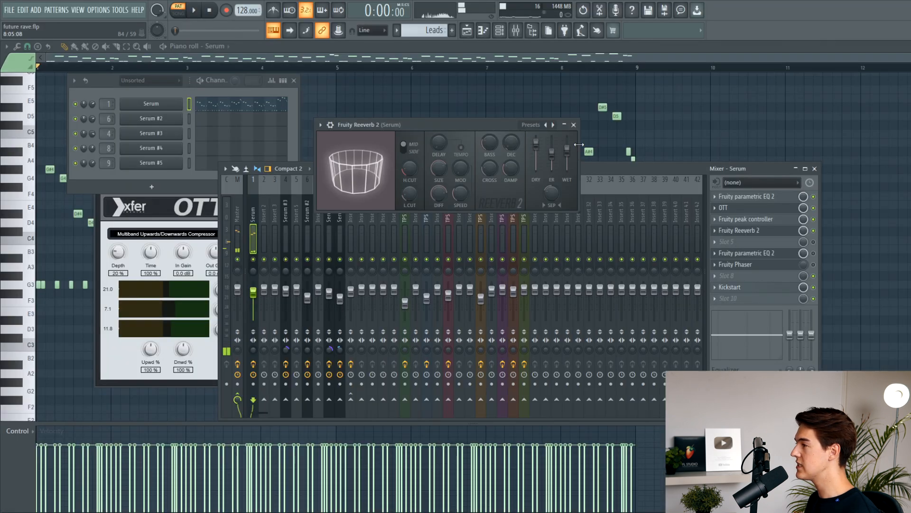
left_click_drag(709, 190, 709, 166)
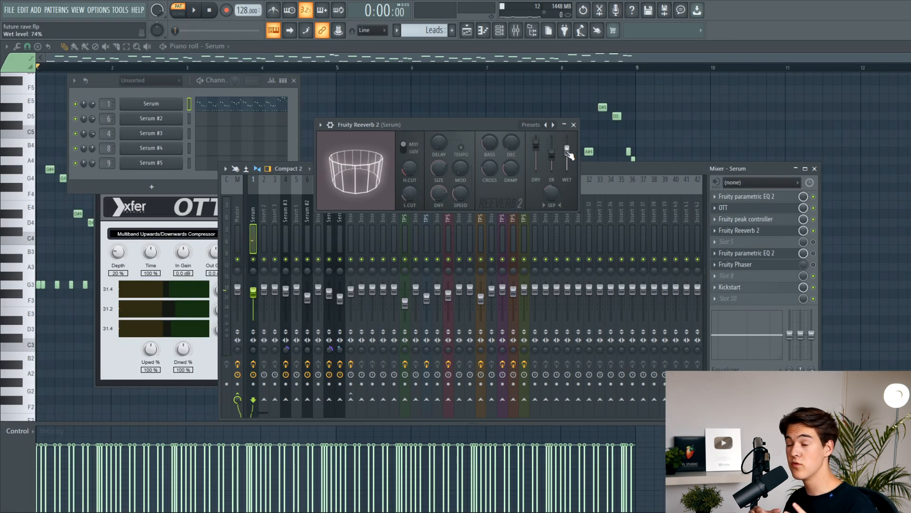
Open Fruity peak controller on the Serum track and play the pattern to watch it act on the reverb's wet level
left_click(759, 219)
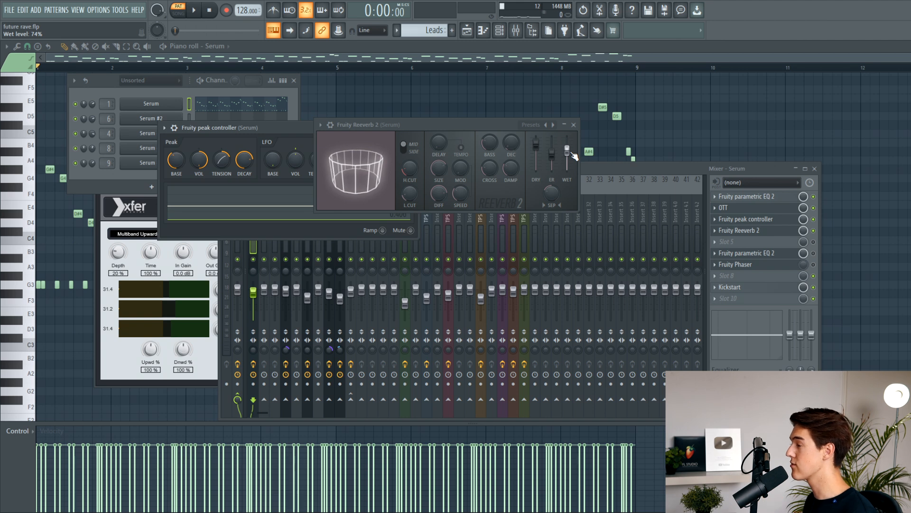
key("space")
left_click_drag(572, 153, 595, 197)
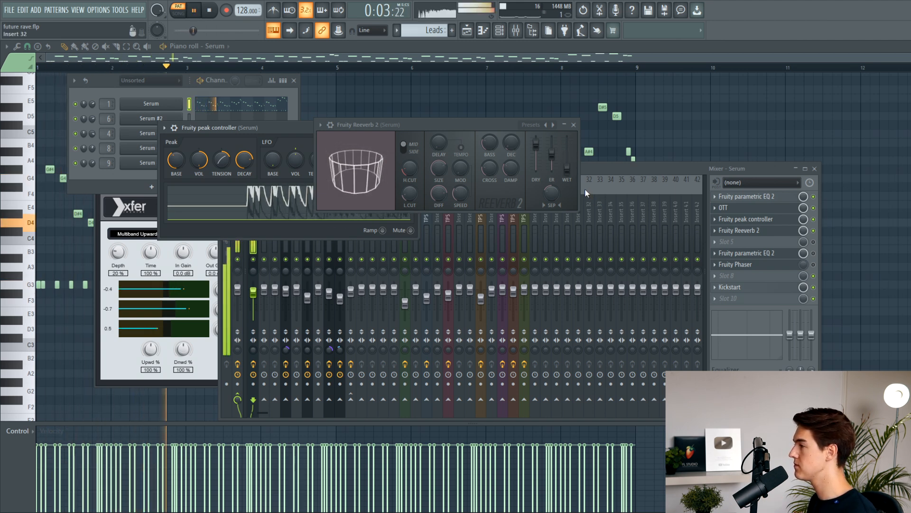
left_click(210, 11)
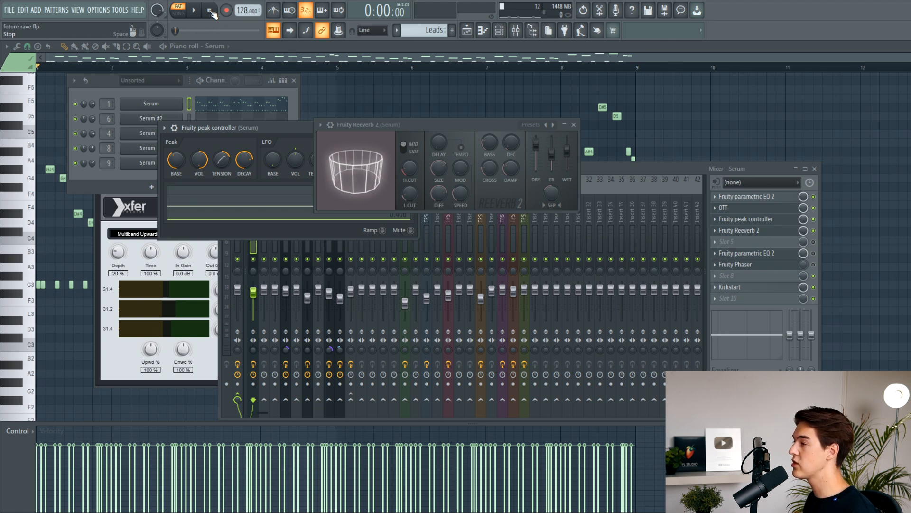
Open the second Fruity parametric EQ 2 and Fruity Phaser on the Serum track, and audition the phaser at a 39% mix level
left_click(787, 253)
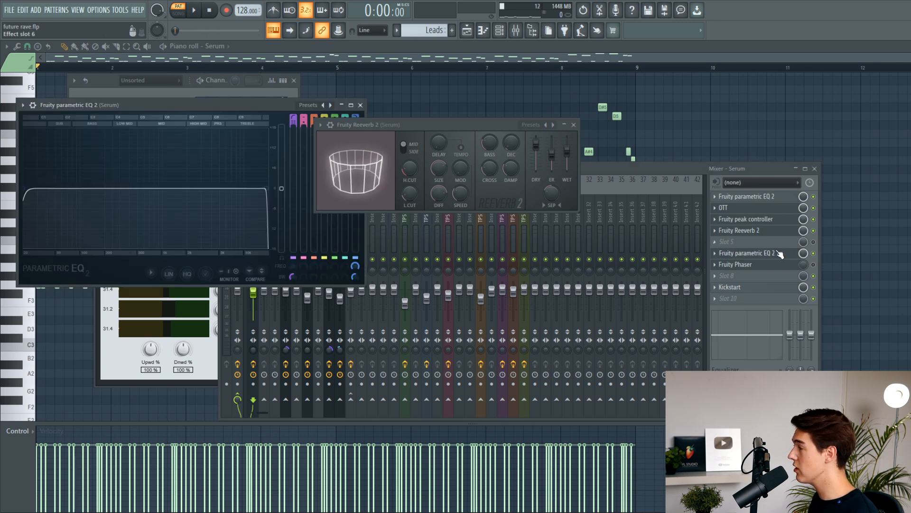
left_click(763, 268)
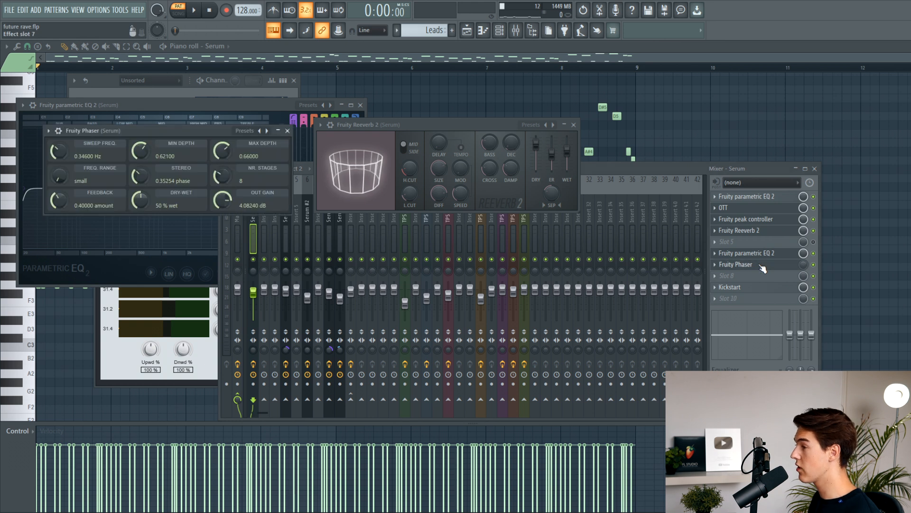
left_click(805, 267)
key("space")
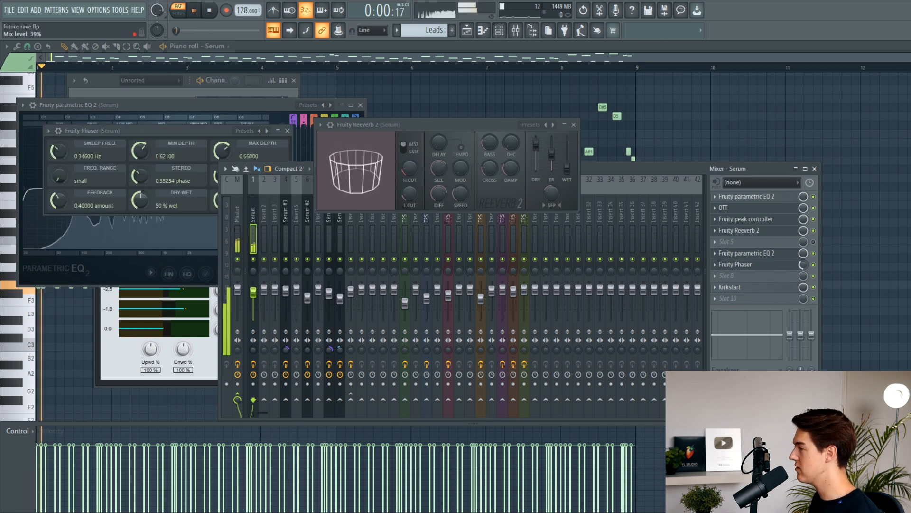
key("space")
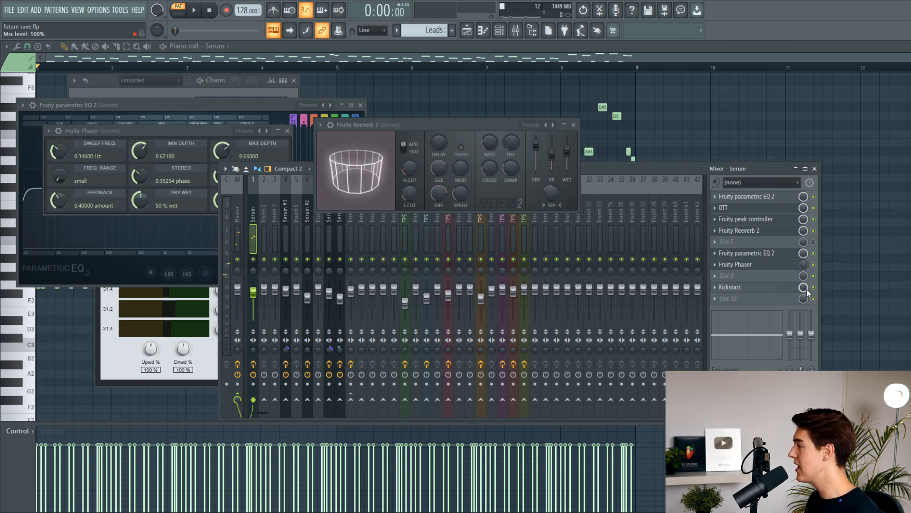
Open Kickstart on the Serum track and toggle its bypass while the pattern plays to hear its effect
left_click(779, 290)
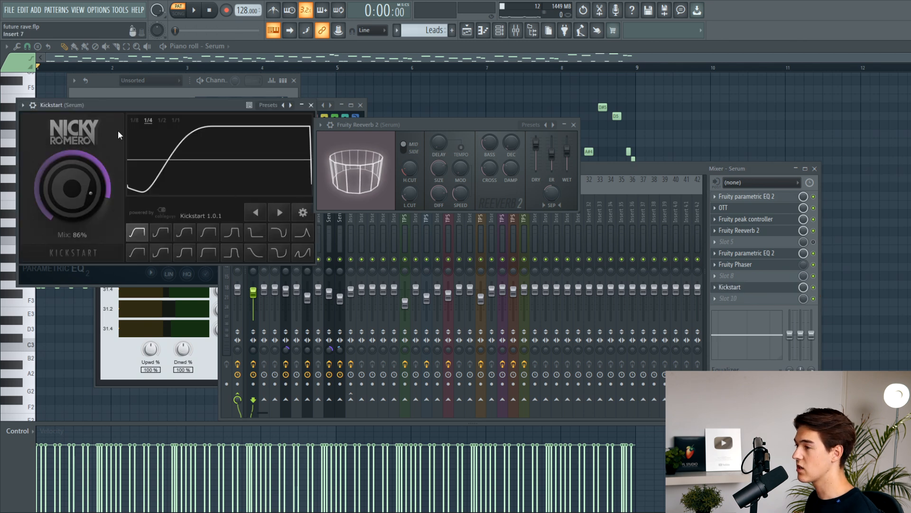
key("space")
left_click(814, 288)
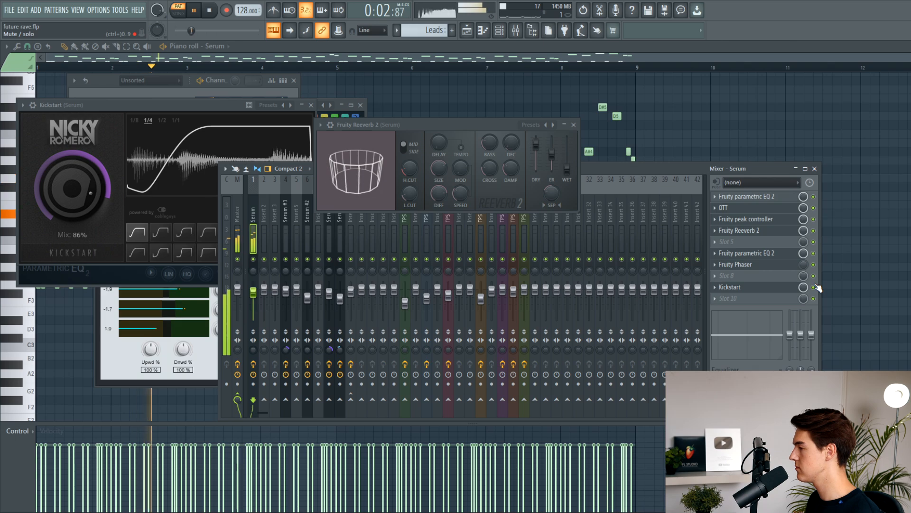
key("space")
left_click(573, 124)
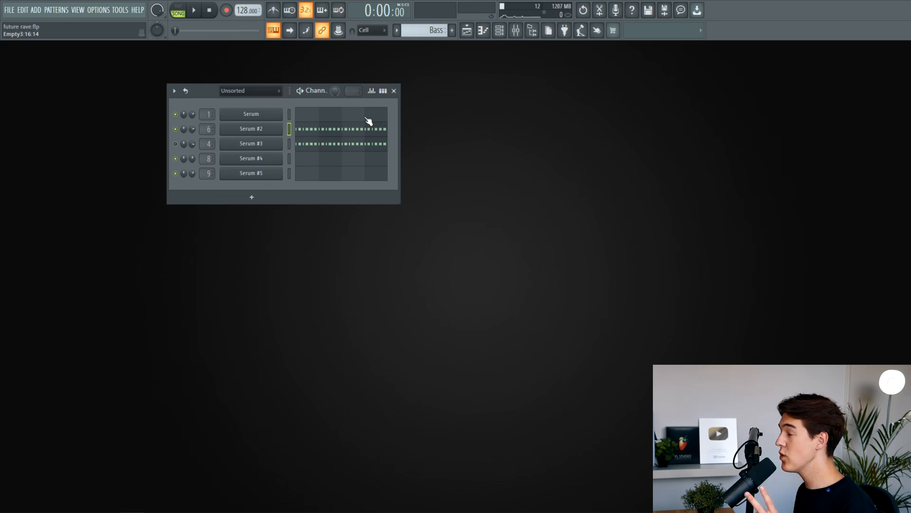
Play the Bass pattern with only Serum #2 active, and again with only Serum #3 active
left_click(301, 91)
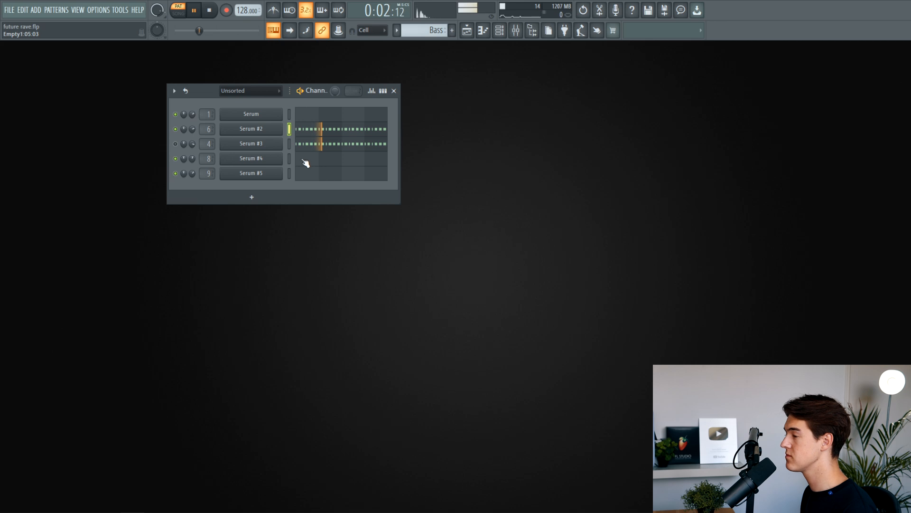
key("space")
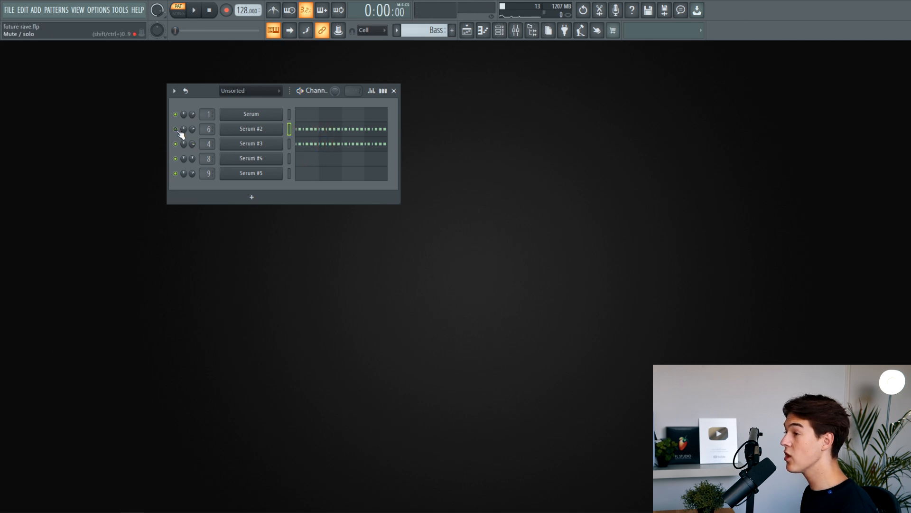
key("space")
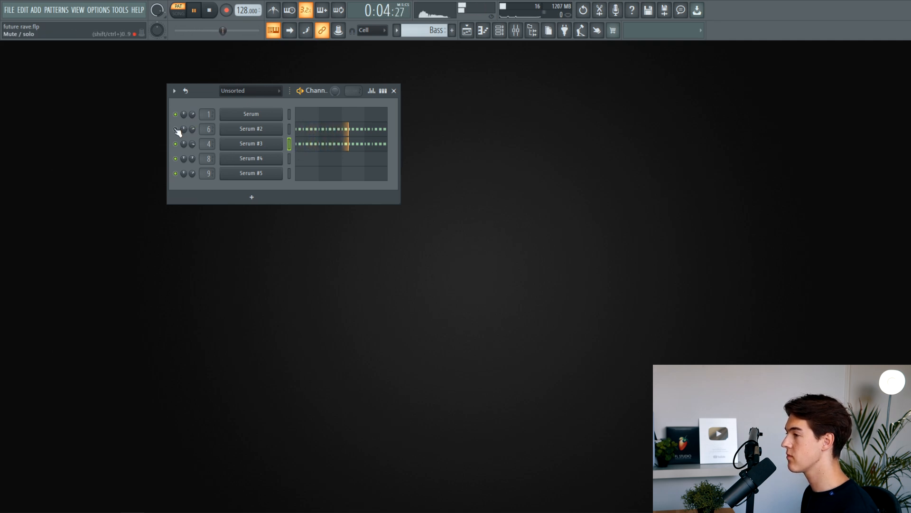
key("space")
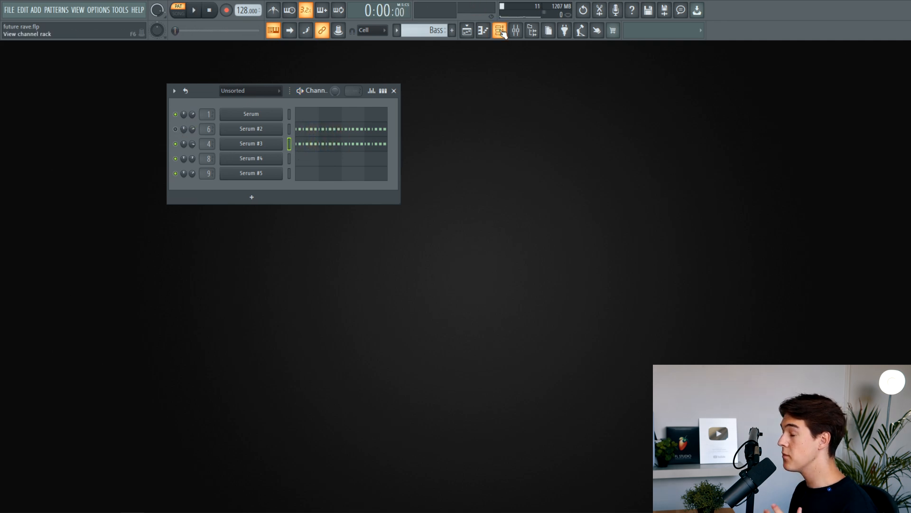
Open the Serum #3 piano roll and play the Bass pattern with both Serum #2 and Serum #3 unmuted
left_click(307, 148)
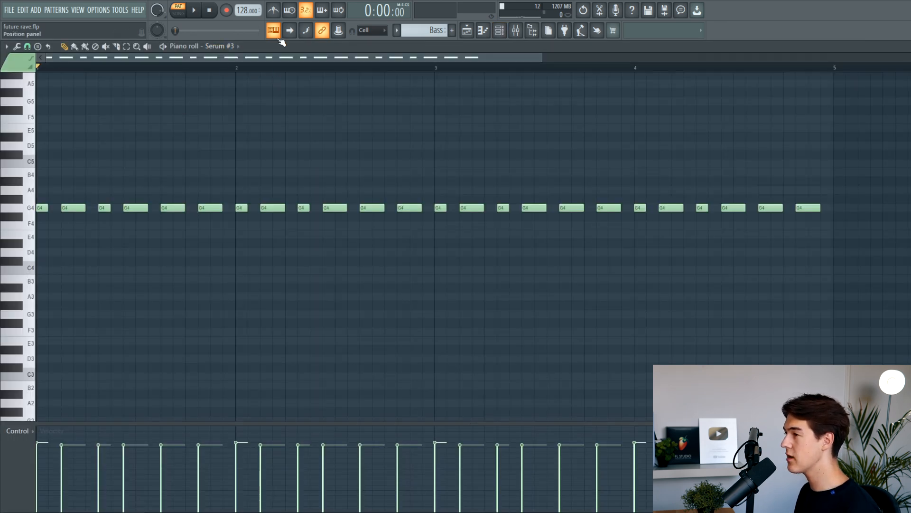
left_click(501, 32)
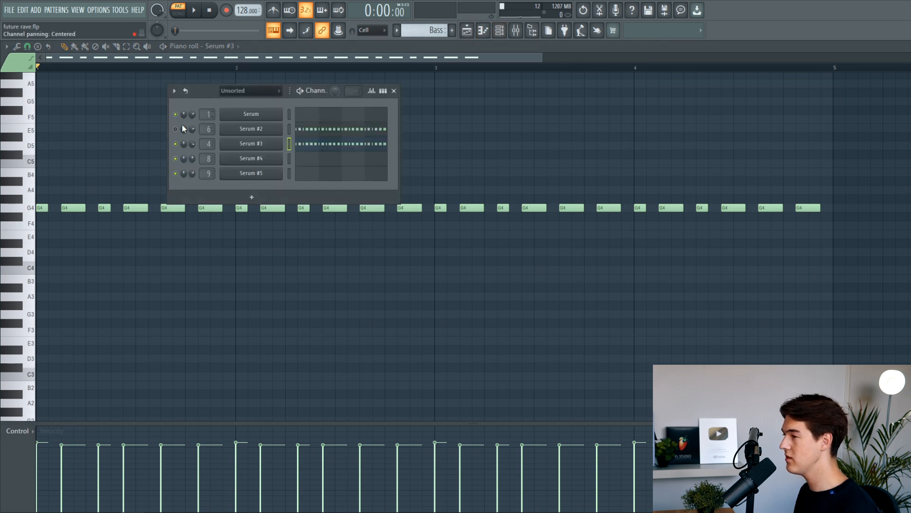
left_click(170, 129)
key("space")
right_click(170, 129)
key("F6")
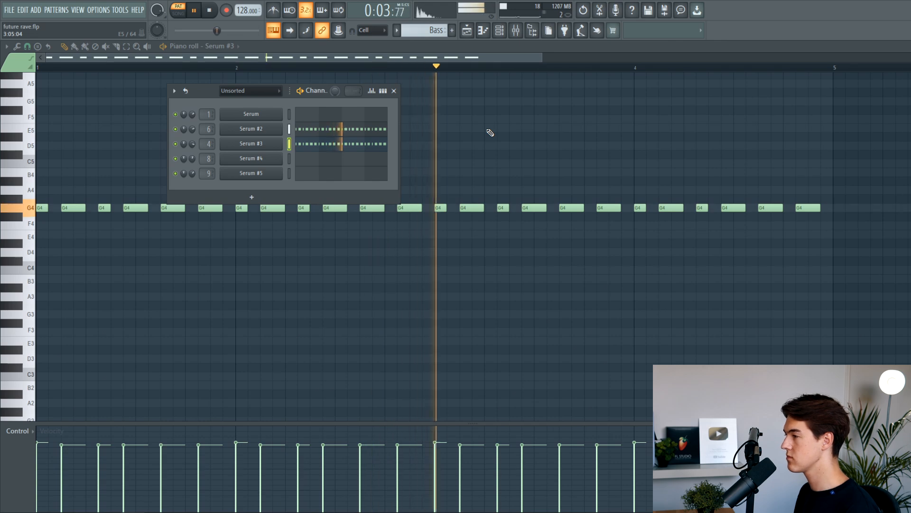
key("space")
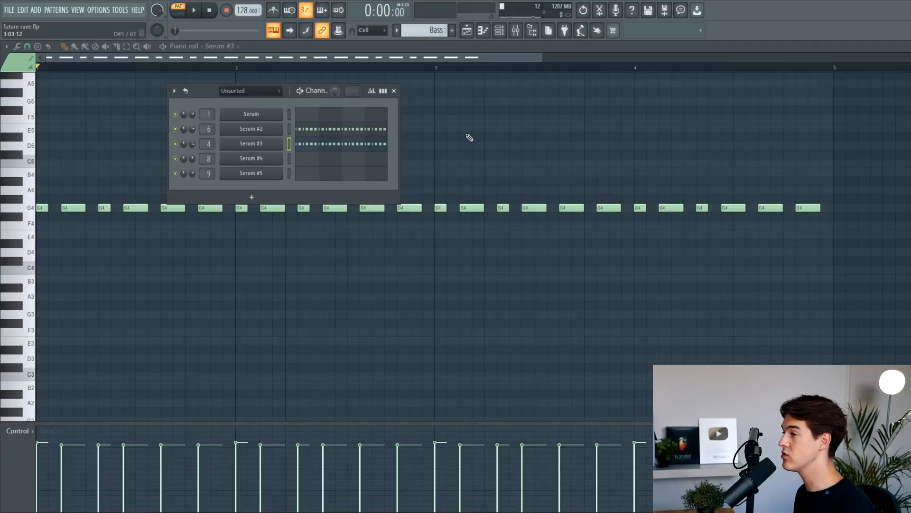
Mute Serum #3 and open the Serum #2 synth window to show its bass patch
left_click(175, 144)
left_click(289, 130)
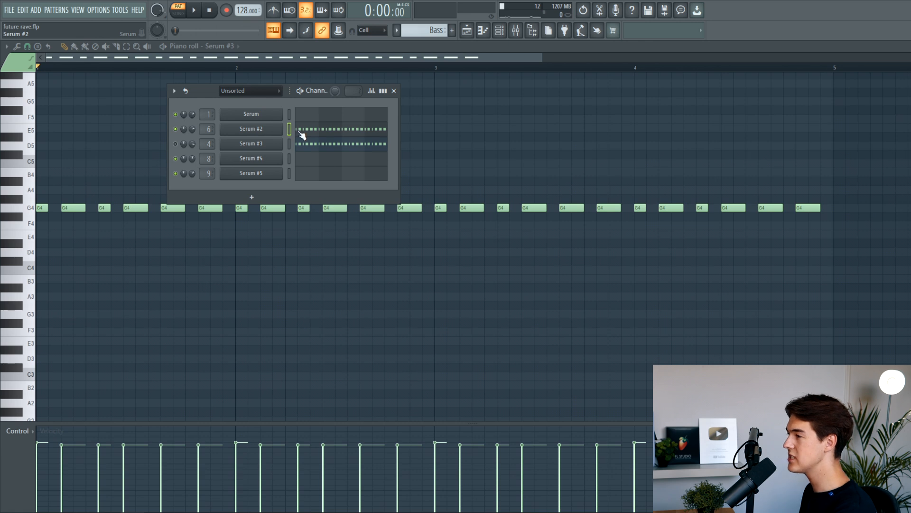
left_click(271, 130)
left_click_drag(307, 107, 373, 93)
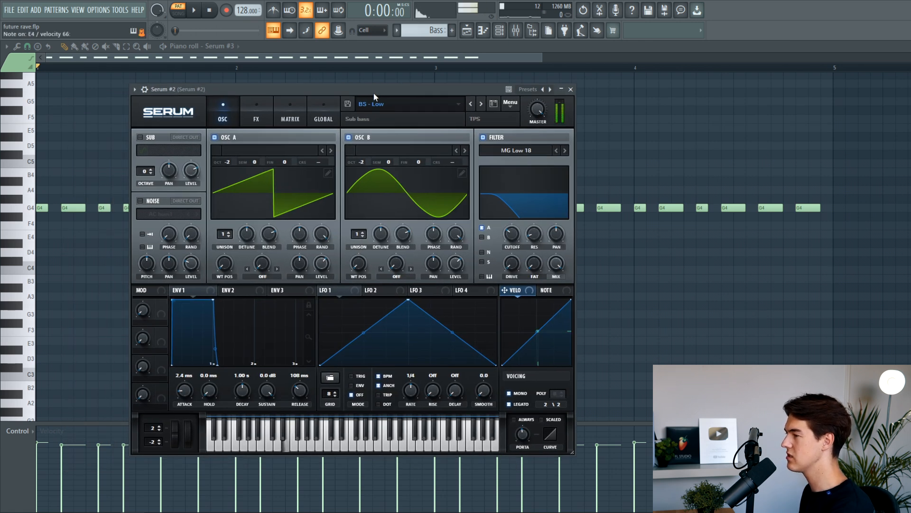
Review Fruity parametric EQ 2, CamelCrusher and Kickstart on the Serum #2 mixer track
left_click(516, 30)
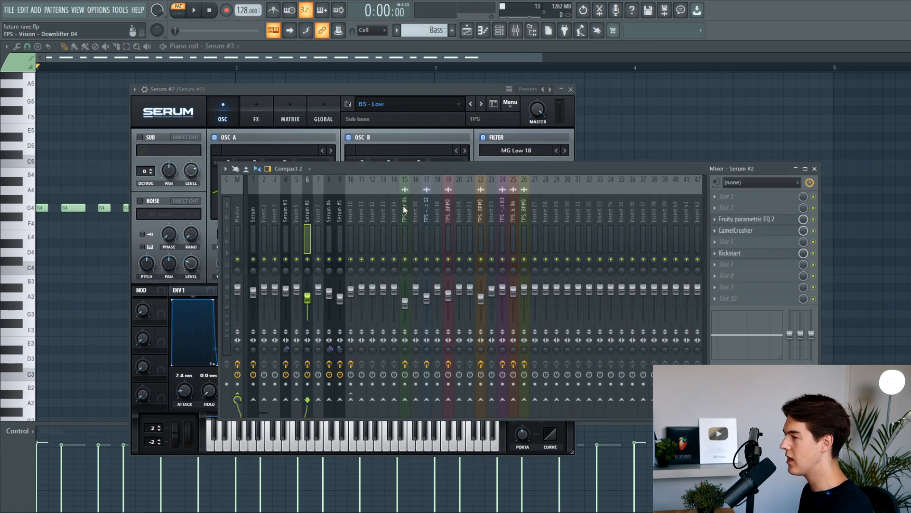
left_click(756, 220)
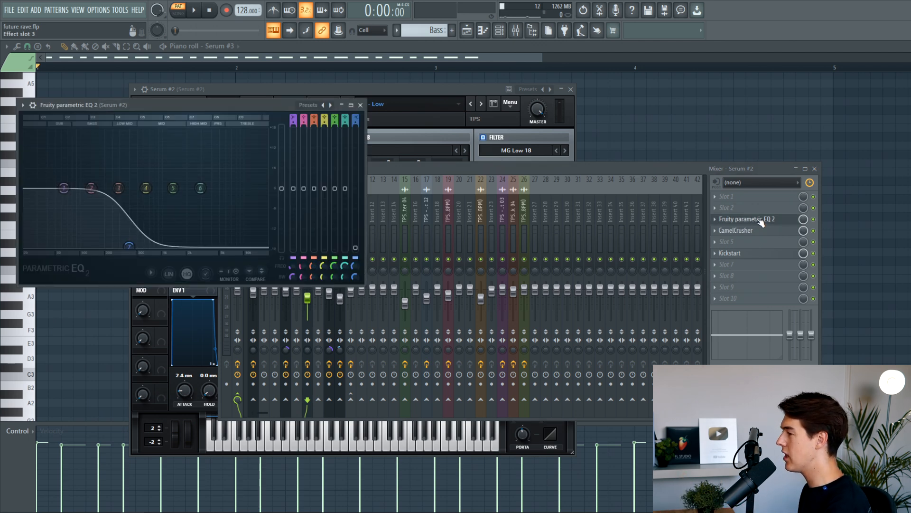
left_click(756, 231)
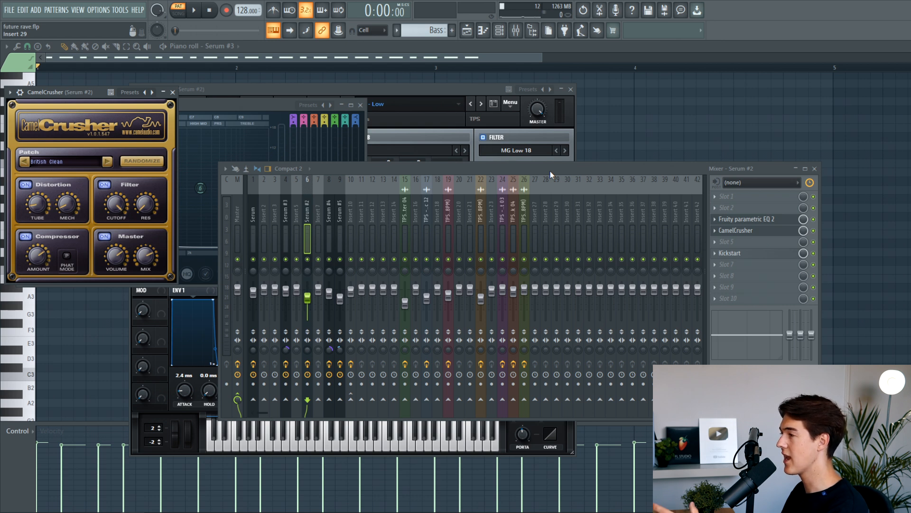
left_click(762, 256)
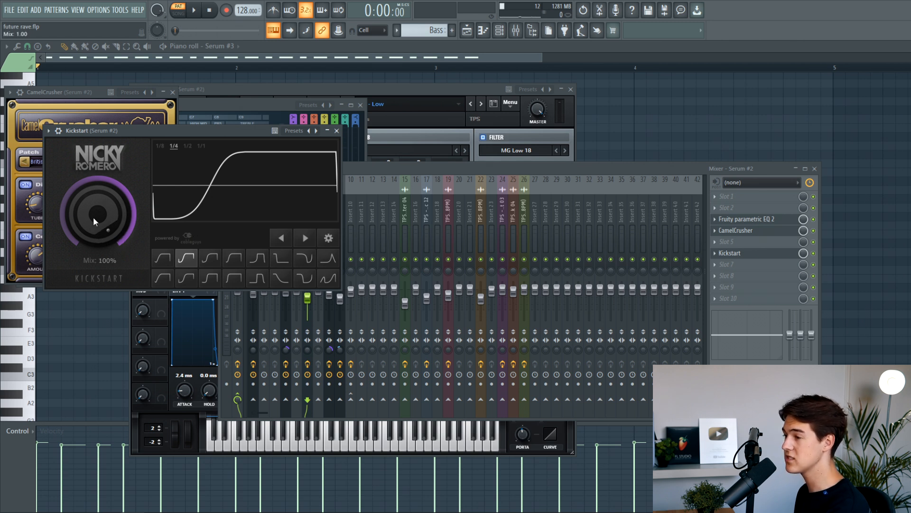
left_click(337, 131)
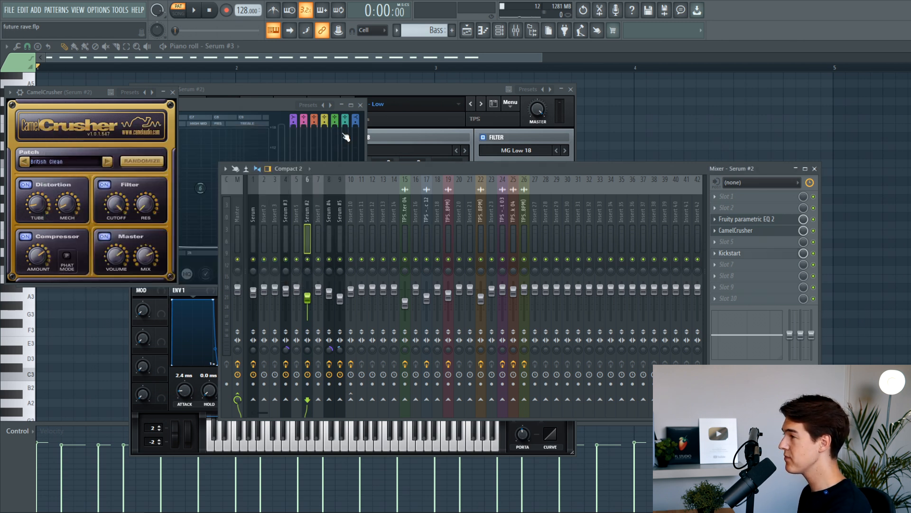
Mute Serum #2, unmute Serum #3 and review the Serum #3 synth patch
left_click(500, 29)
left_click(176, 144)
left_click(176, 129)
left_click(289, 144)
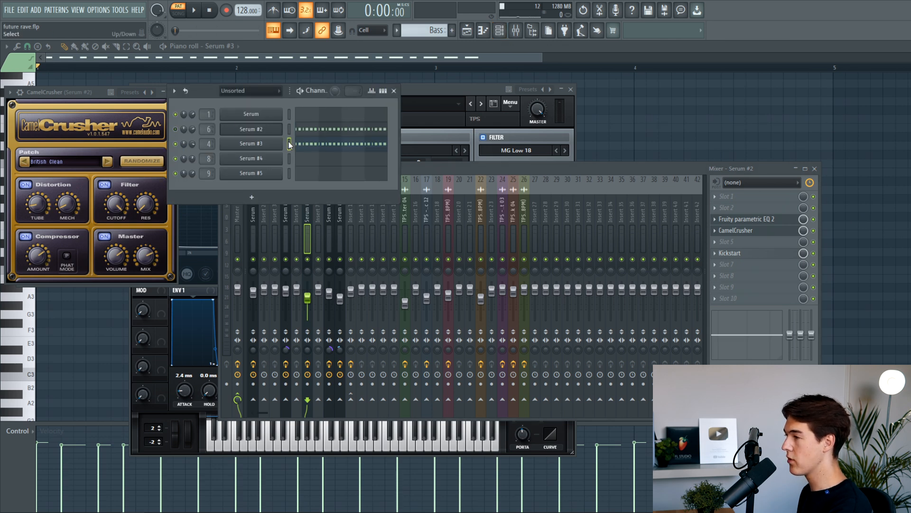
left_click(266, 144)
left_click(299, 91)
left_click_drag(426, 148, 465, 96)
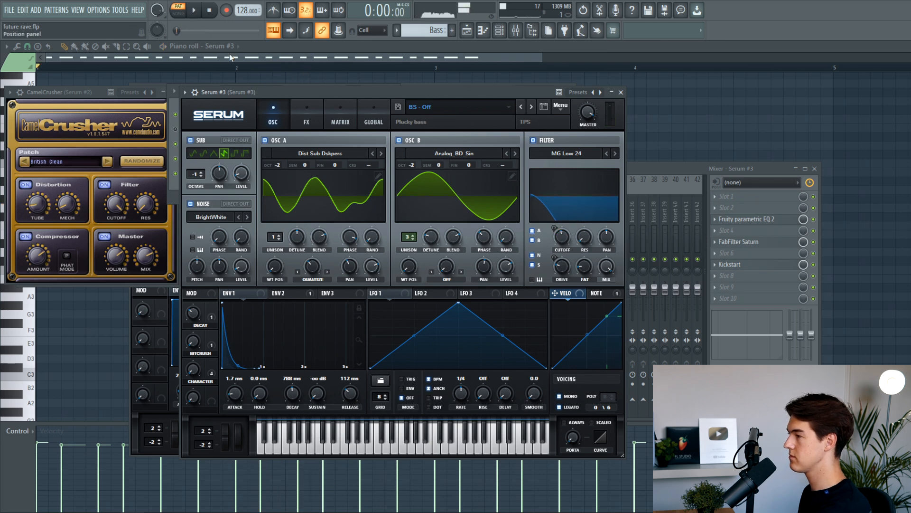
key("space")
left_click(612, 92)
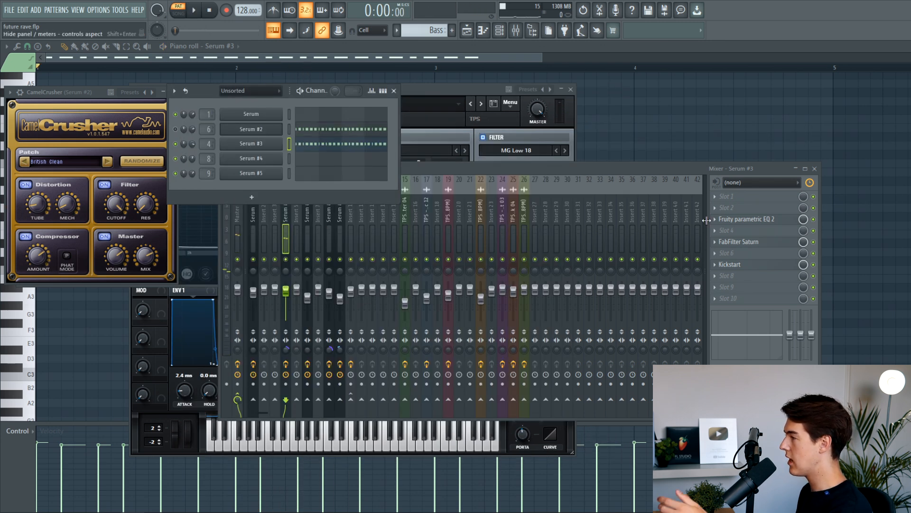
Review Fruity parametric EQ 2, FabFilter Saturn and Kickstart on the Serum #3 mixer track, comparing the sound with Saturn bypassed
left_click(746, 219)
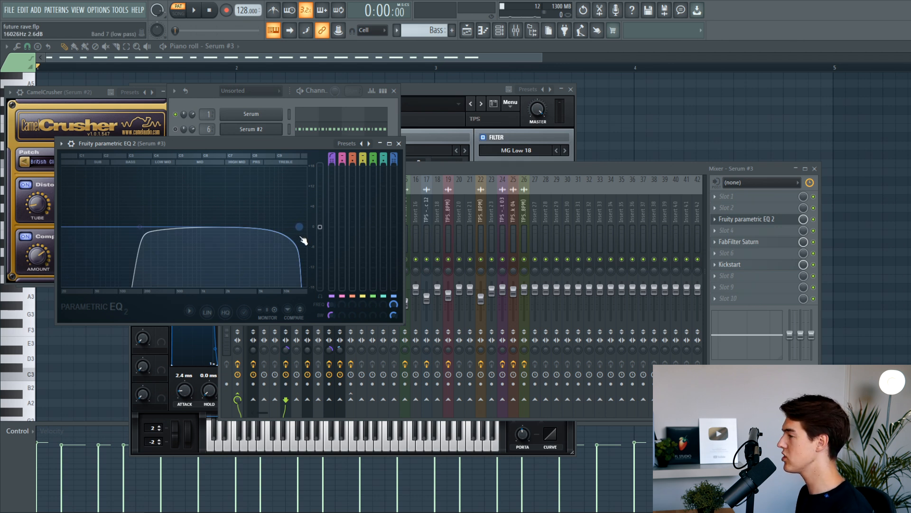
left_click(788, 242)
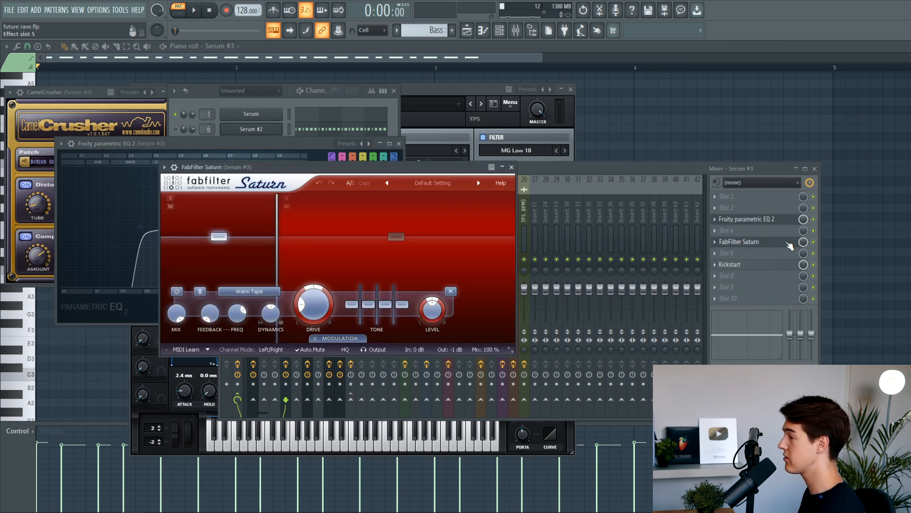
left_click(816, 247)
key("space")
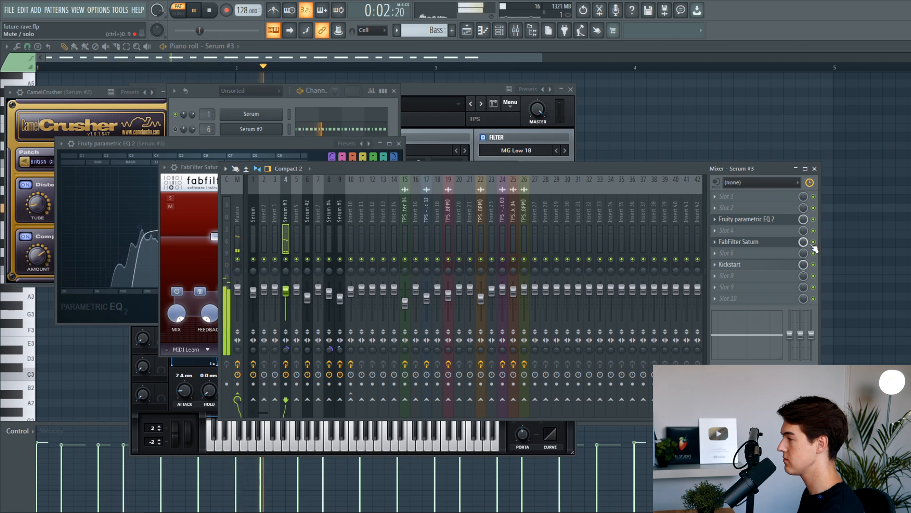
key("space")
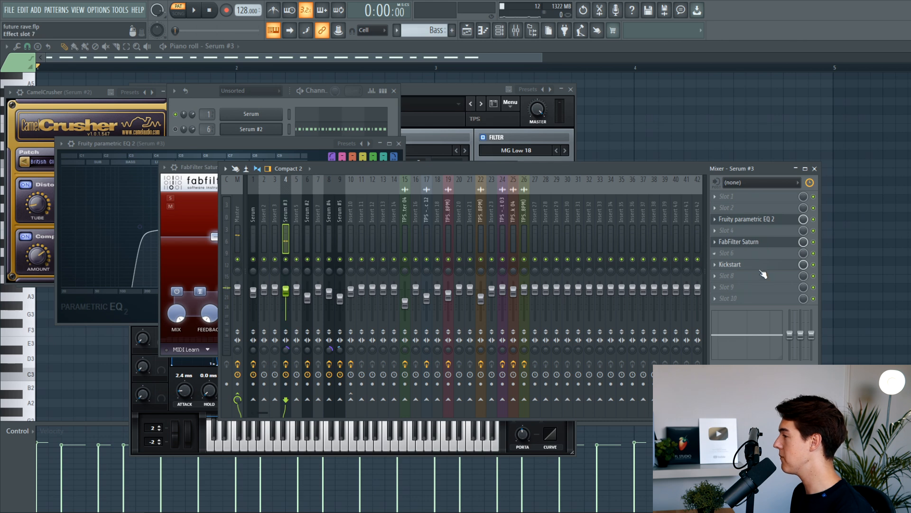
left_click(756, 267)
Unmute Serum #2 and play the Bass pattern with both bass layers
left_click(304, 92)
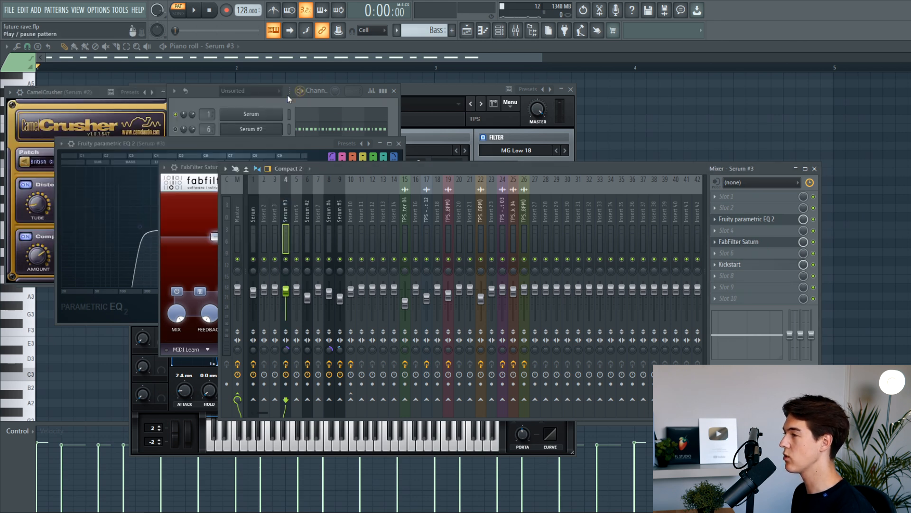
left_click(180, 127)
key("space")
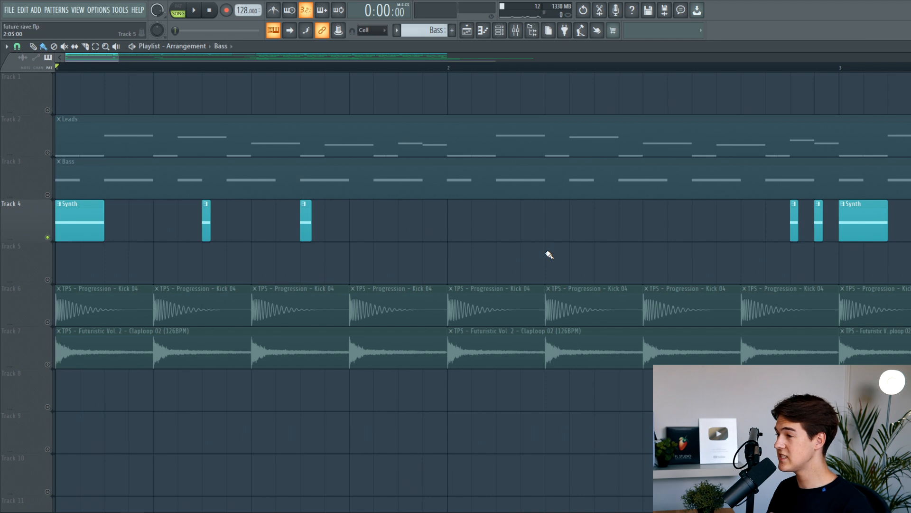
Play the Track 4 Synth clips alone and with the Leads and Bass tracks temporarily unmuted
key("space")
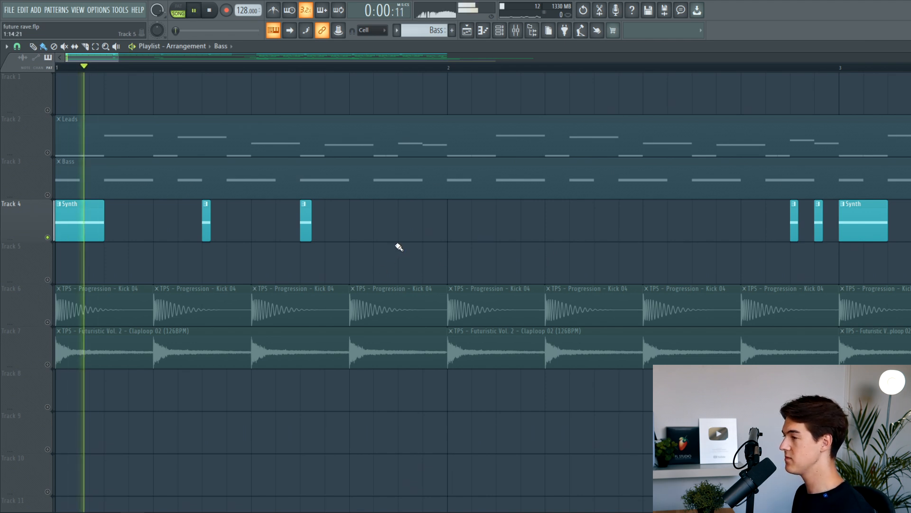
key("space")
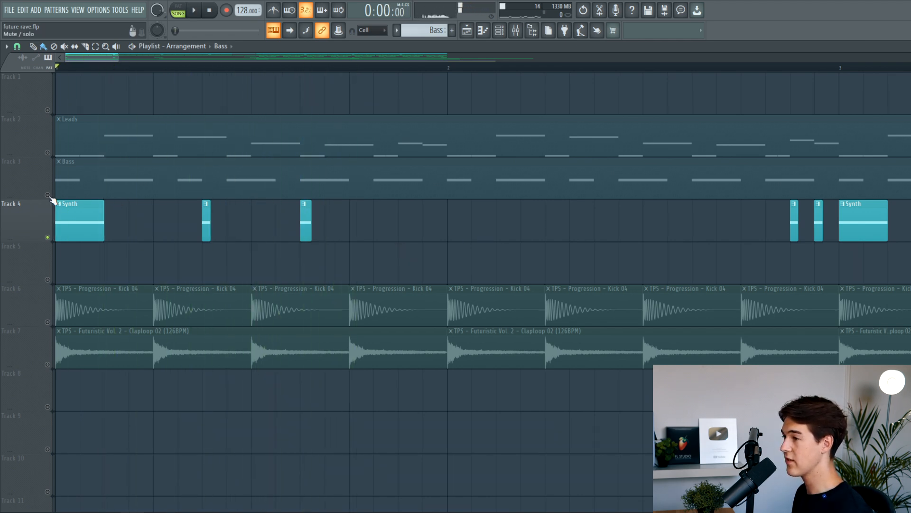
left_click(47, 194)
left_click(48, 152)
key("space")
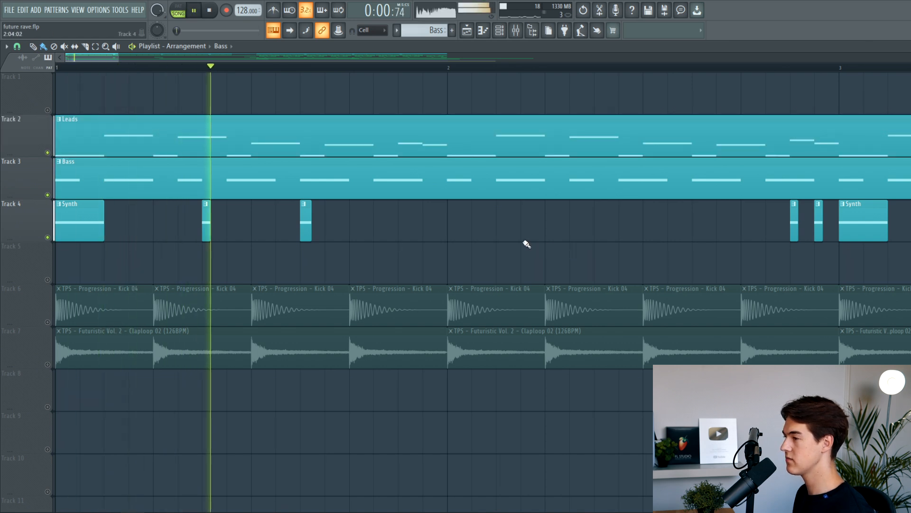
key("space")
left_click(47, 194)
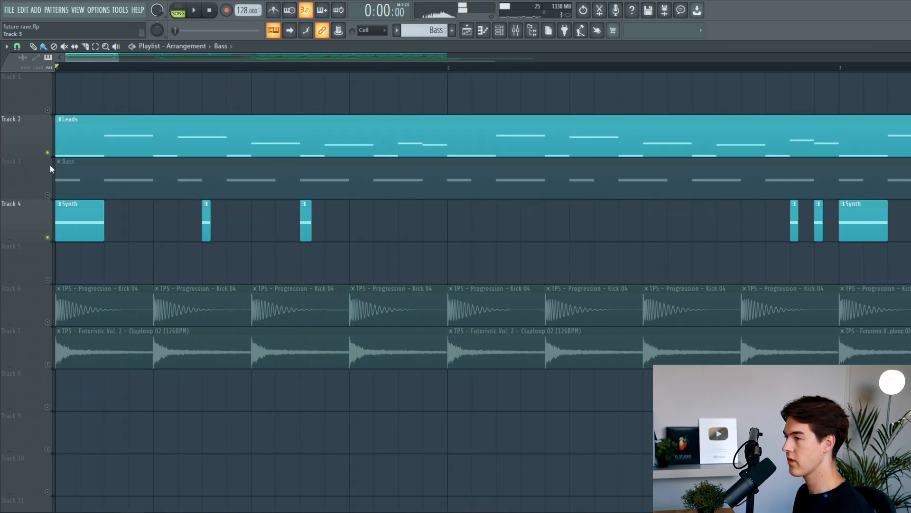
left_click(47, 152)
Review the Serum #4 and Serum #5 patches used in the Synth pattern, hearing each layer separately
left_click(499, 30)
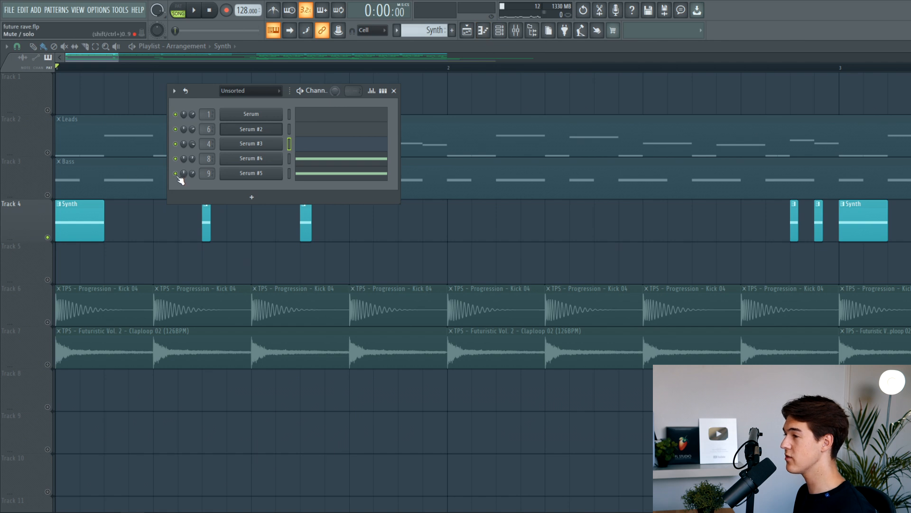
left_click(266, 160)
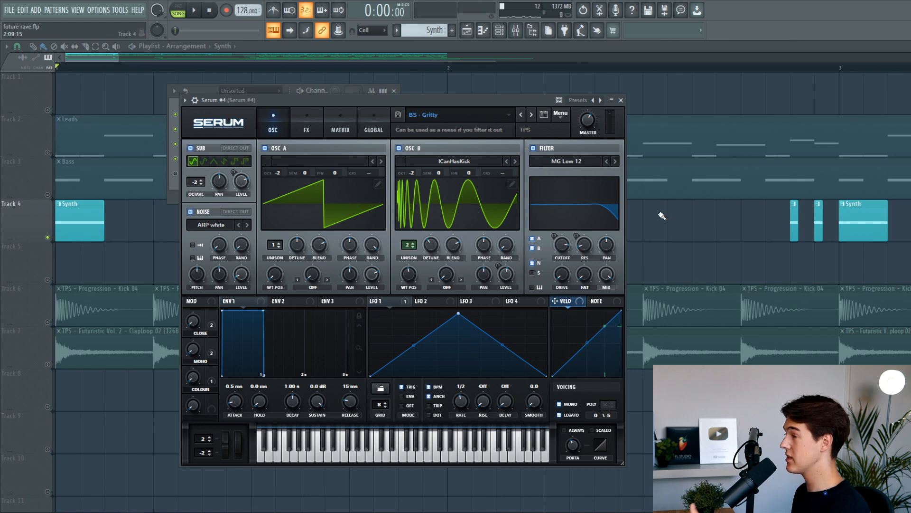
left_click(621, 100)
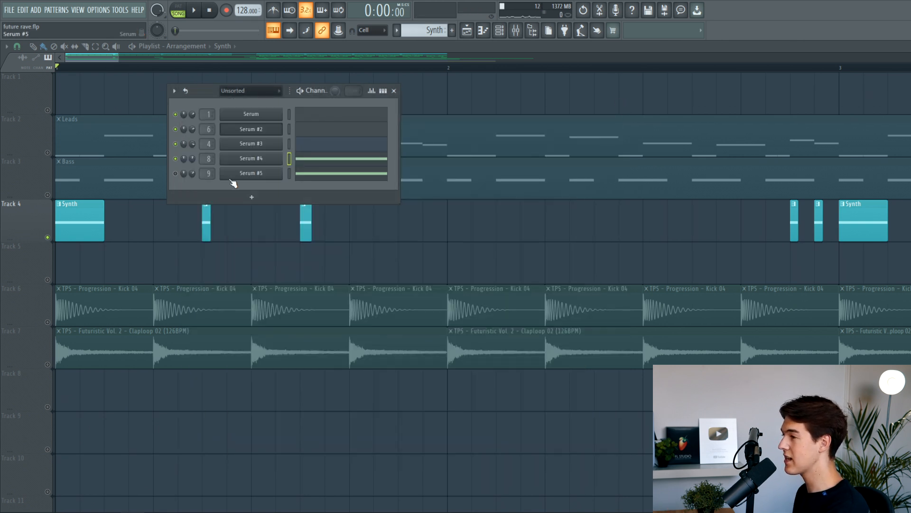
left_click(277, 176)
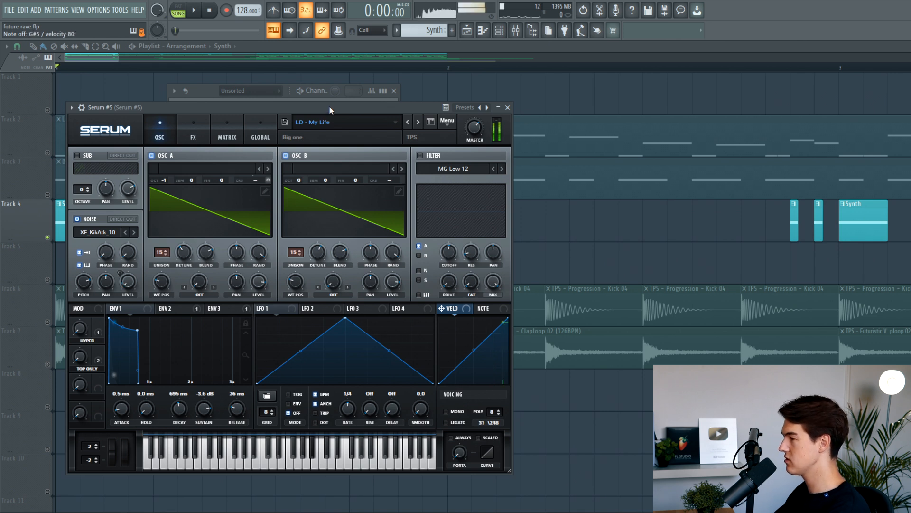
left_click(508, 107)
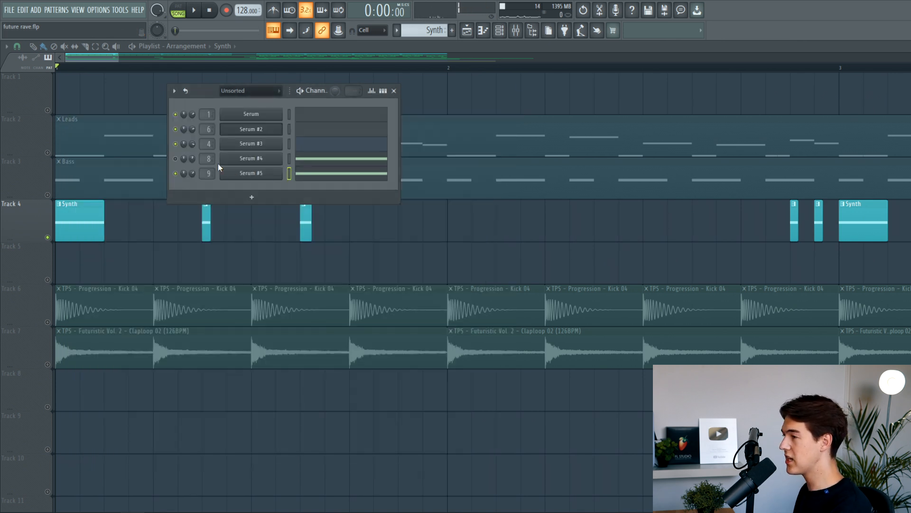
Reopen the Serum #4 synth and review Fruity parametric EQ 2 and Kickstart on its mixer track
left_click(268, 164)
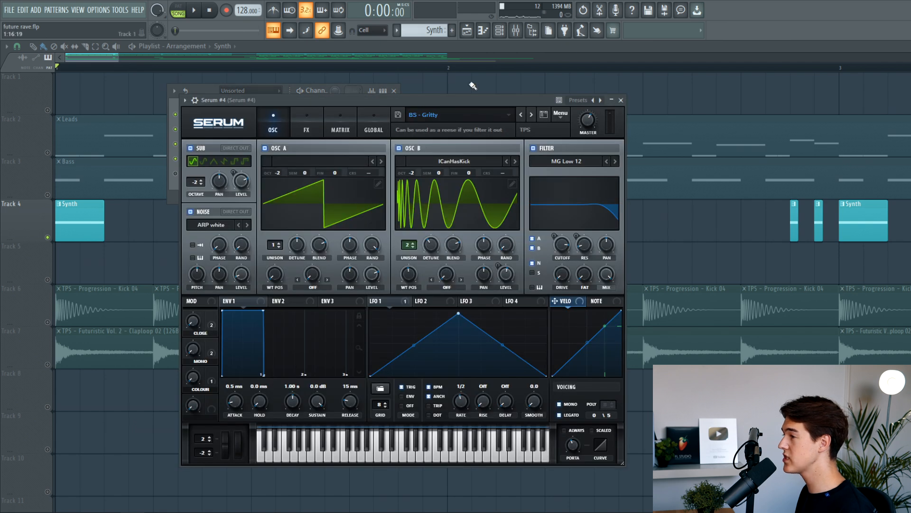
left_click(514, 32)
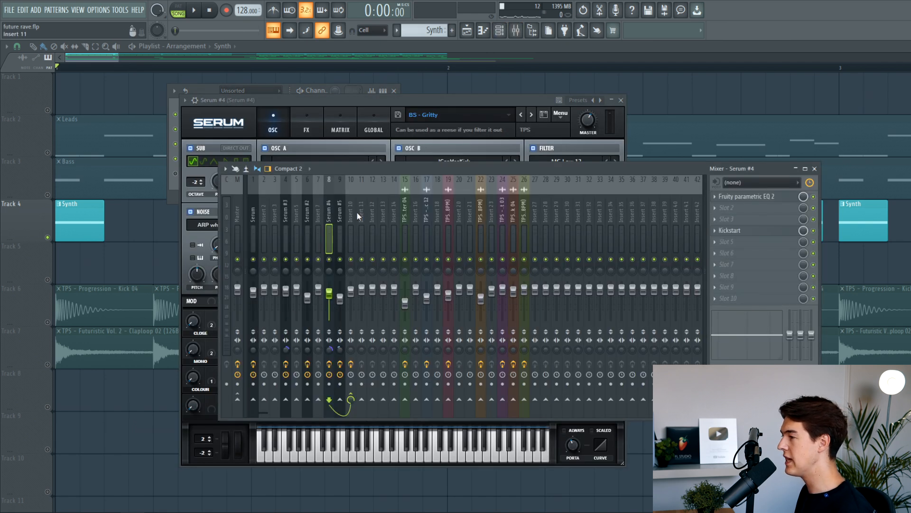
left_click(757, 193)
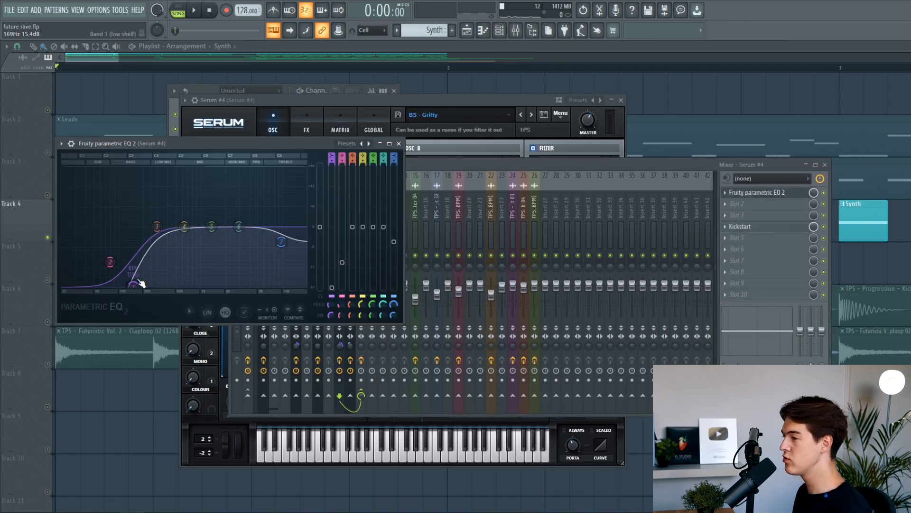
left_click(764, 229)
left_click(764, 228)
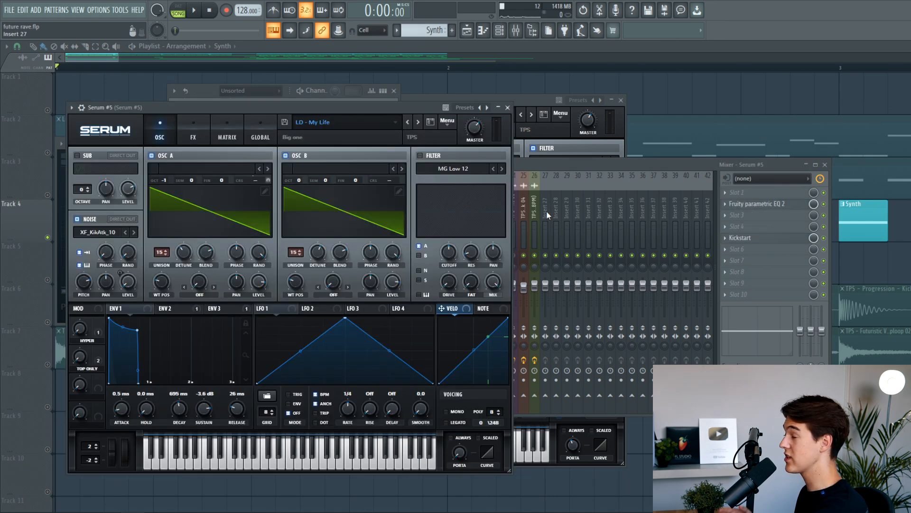
Shift the boosted band 5 peak in the Serum #5 track's Fruity parametric EQ 2 to about 718 Hz
left_click(544, 211)
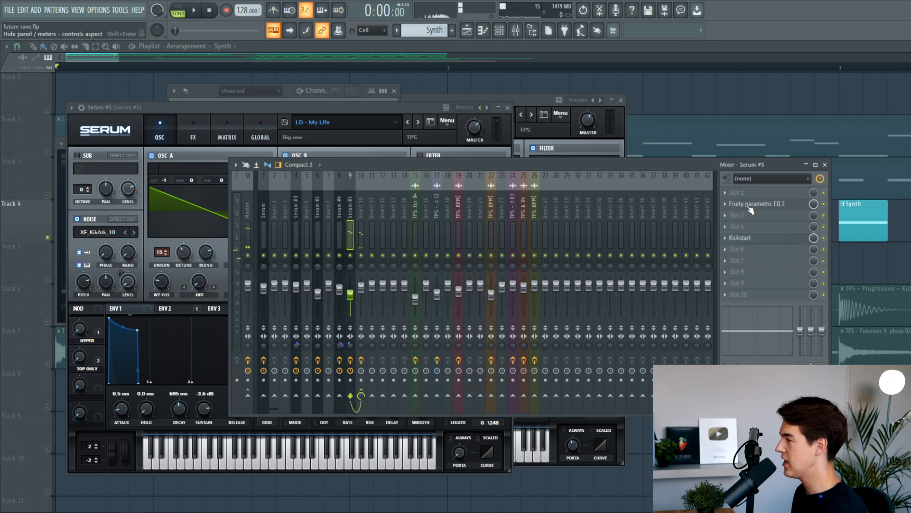
left_click(759, 207)
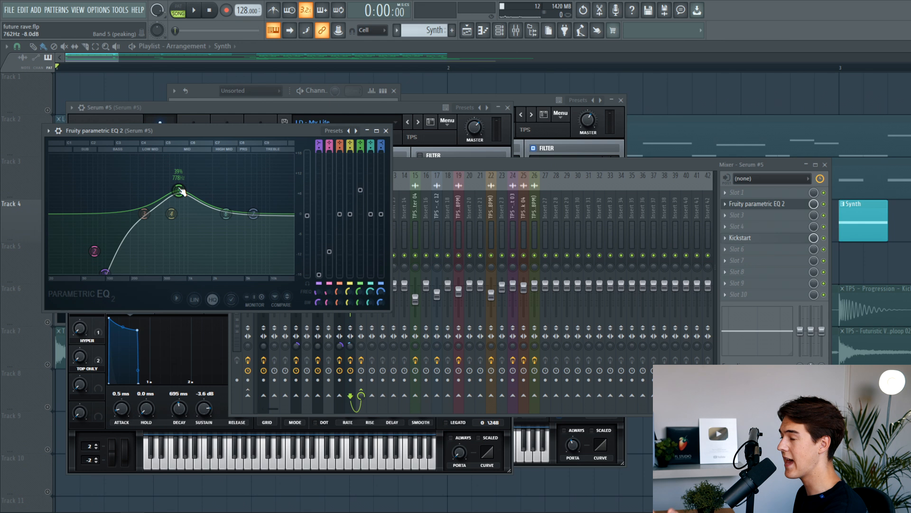
mouse_move(180, 192)
left_mouse_down()
mouse_move(180, 215)
mouse_move(175, 188)
left_mouse_up()
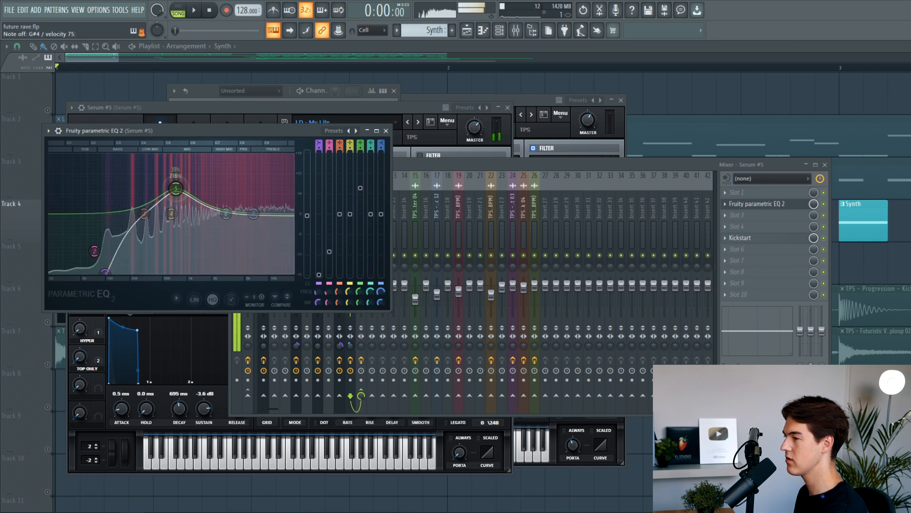
left_click(386, 131)
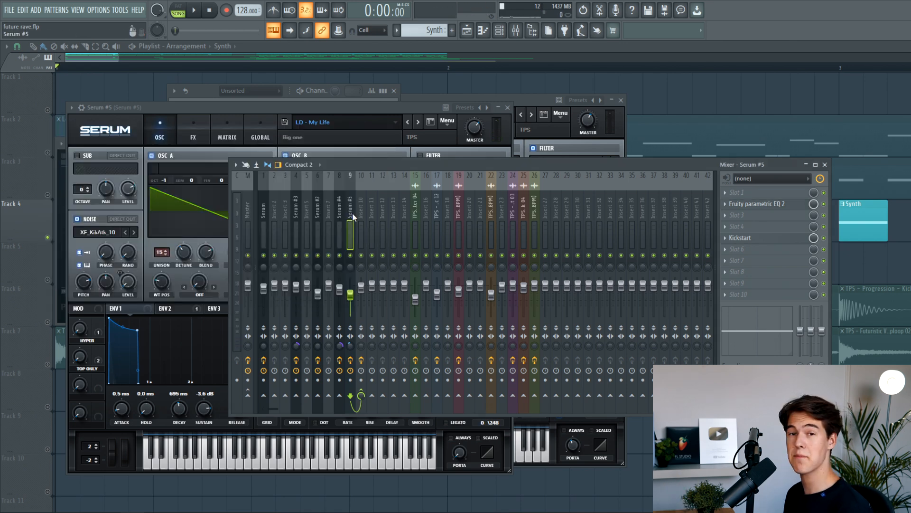
Review the ValhallaRoom reverb on Insert 10 and compare the Synth playback with the reverb bypassed
left_click(361, 221)
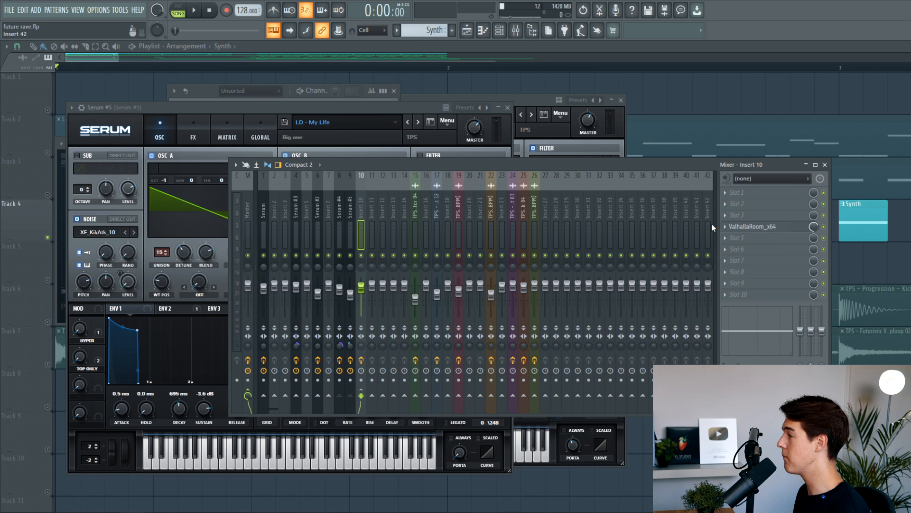
left_click(752, 228)
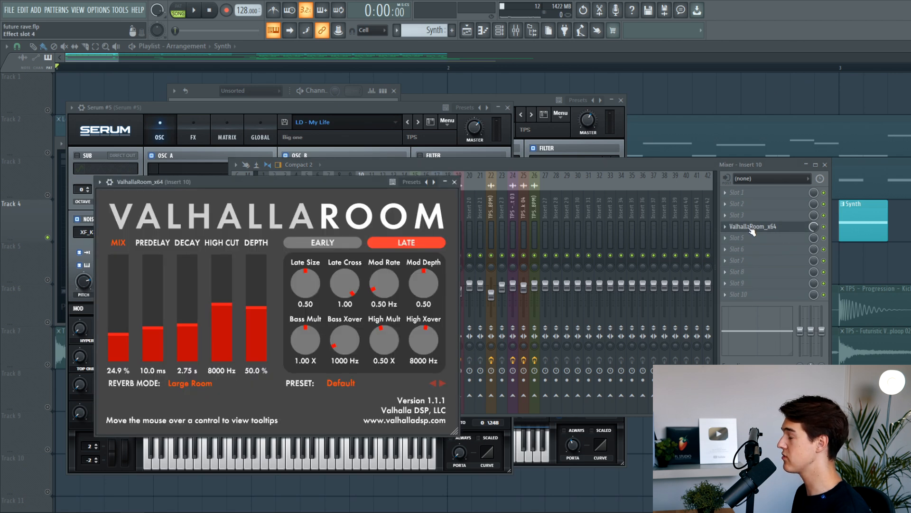
left_click_drag(328, 184, 351, 185)
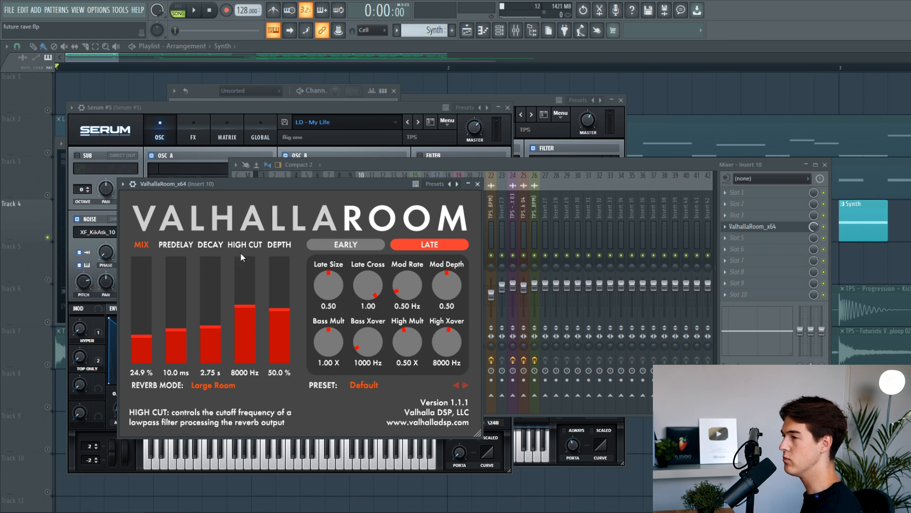
key("space")
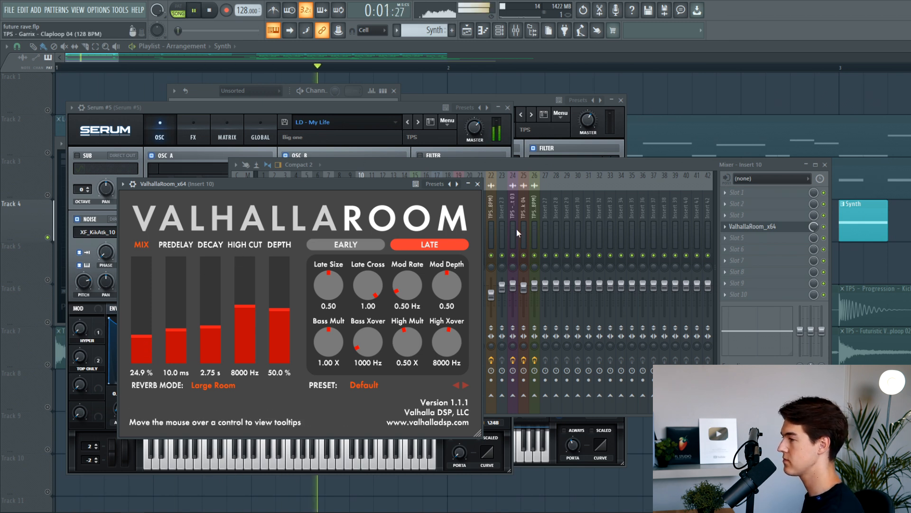
left_click(828, 231)
key("space")
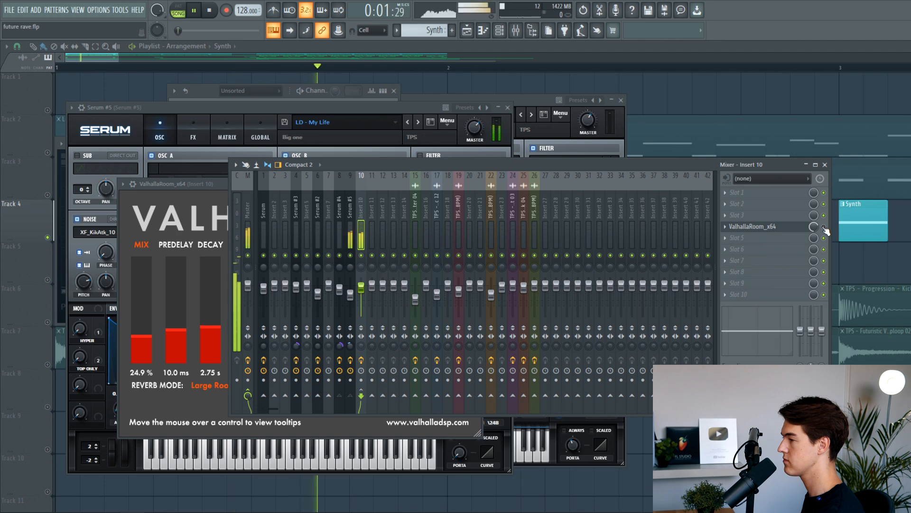
key("space")
Close the open plugin and mixer windows and play the Track 6 kick in solo
key("F12")
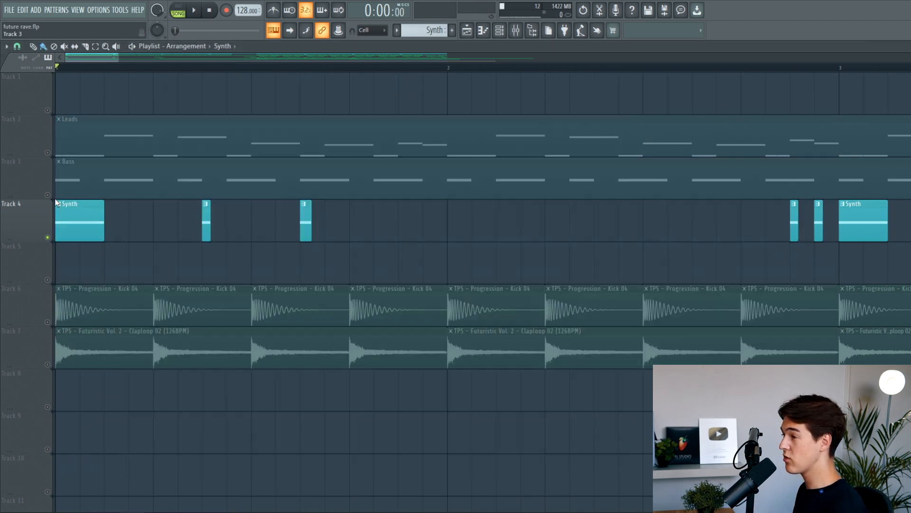
scroll(97, 235, "down", 2)
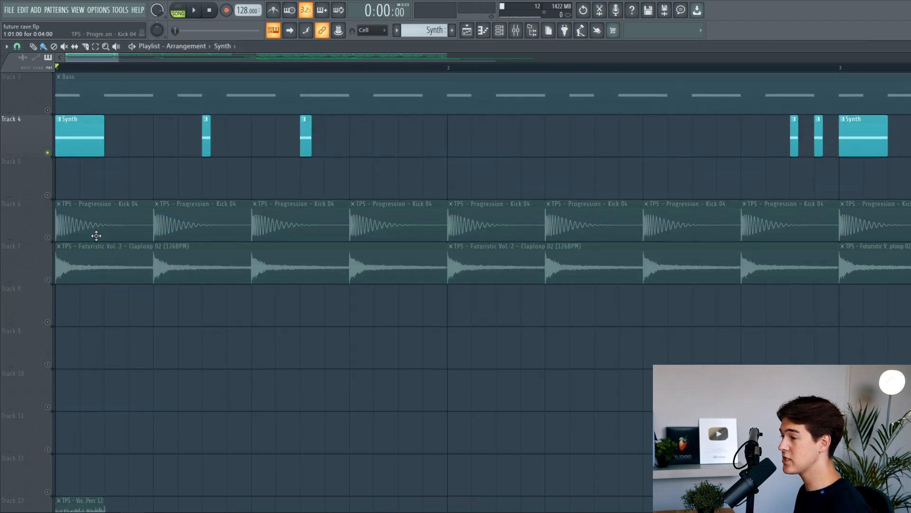
left_click(51, 230)
scroll(169, 262, "up", 1)
key("space")
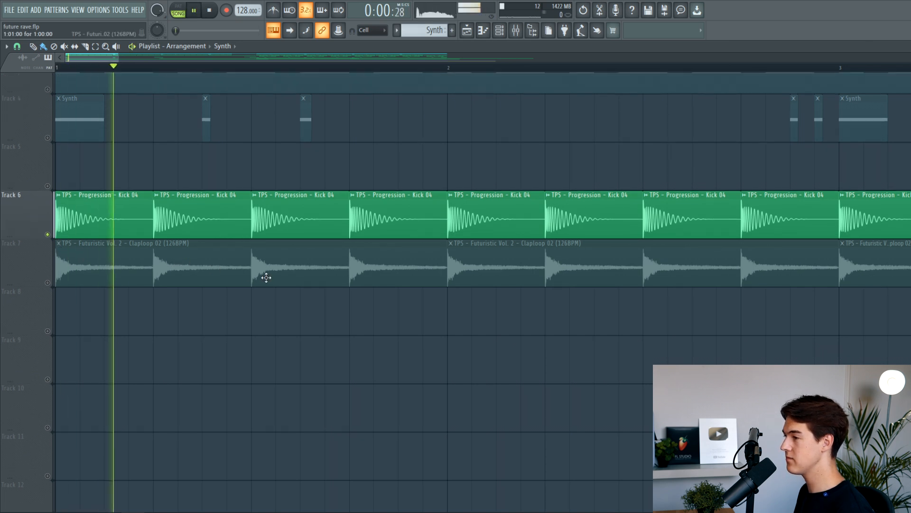
key("space")
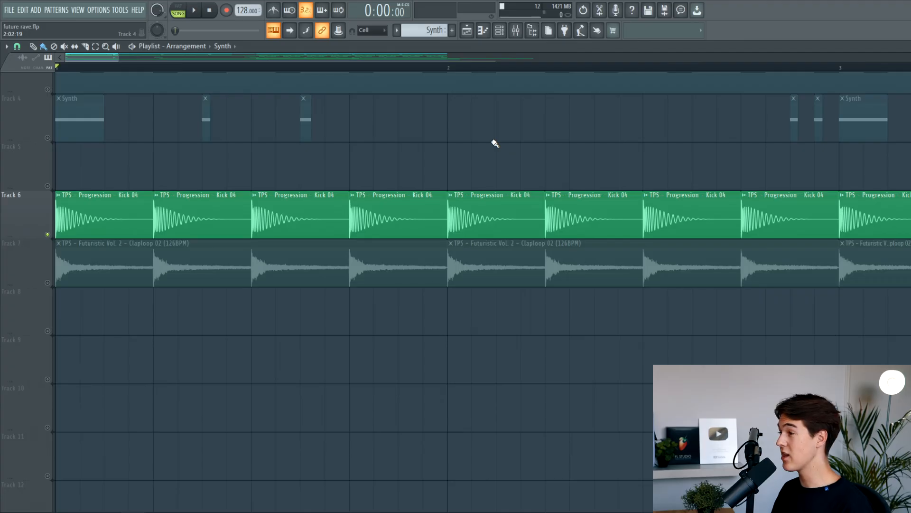
Show the sample settings of the Track 7 clap loop and play the loop together with the Track 6 kick
right_click(48, 282)
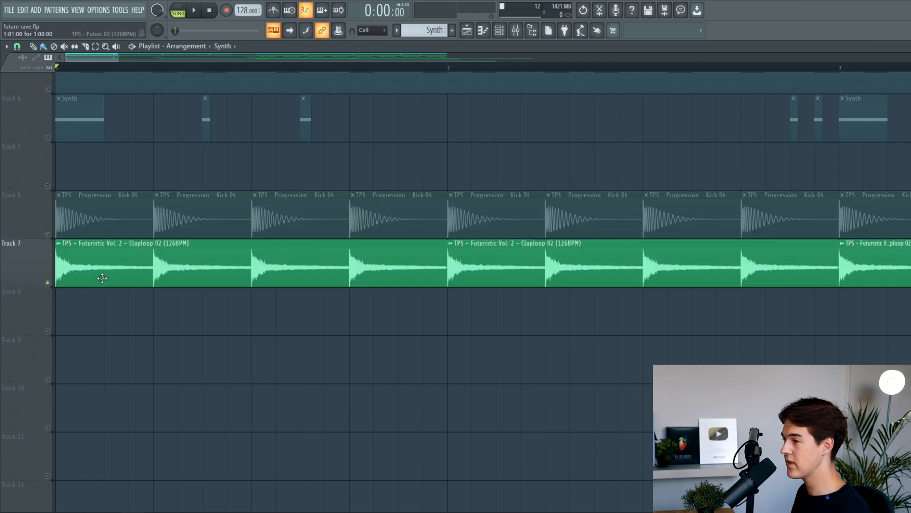
double_click(188, 271)
left_click_drag(440, 140, 439, 120)
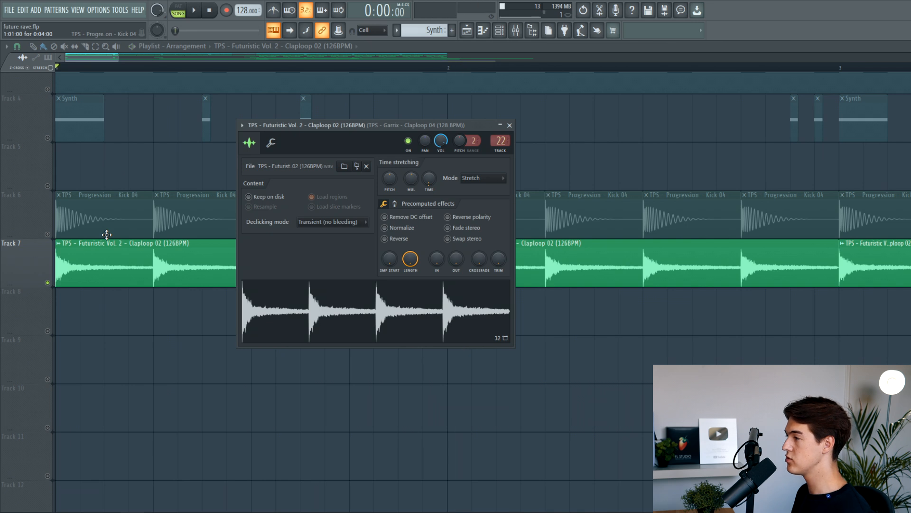
key("space")
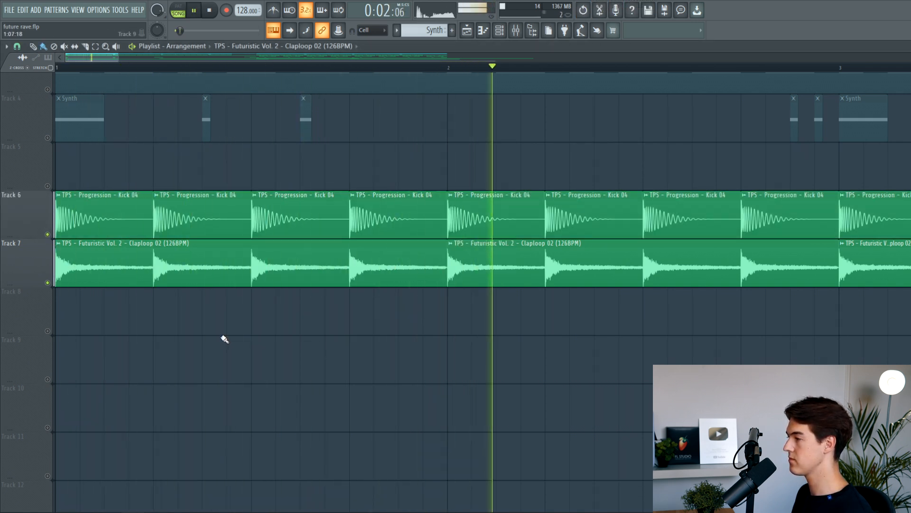
Stop the kick and clap loop playback and play the Track 13 Perc 12 sample in solo
scroll(224, 338, "down", 2)
scroll(225, 337, "down", 4)
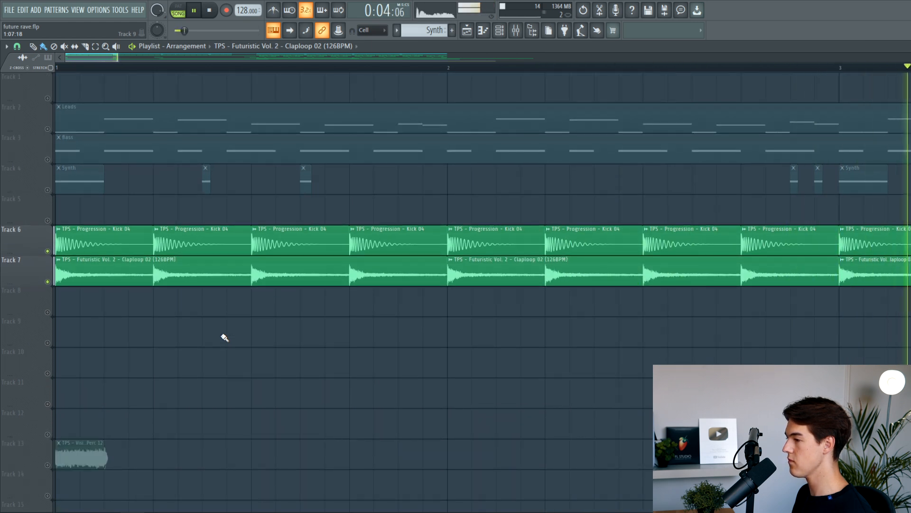
key("space")
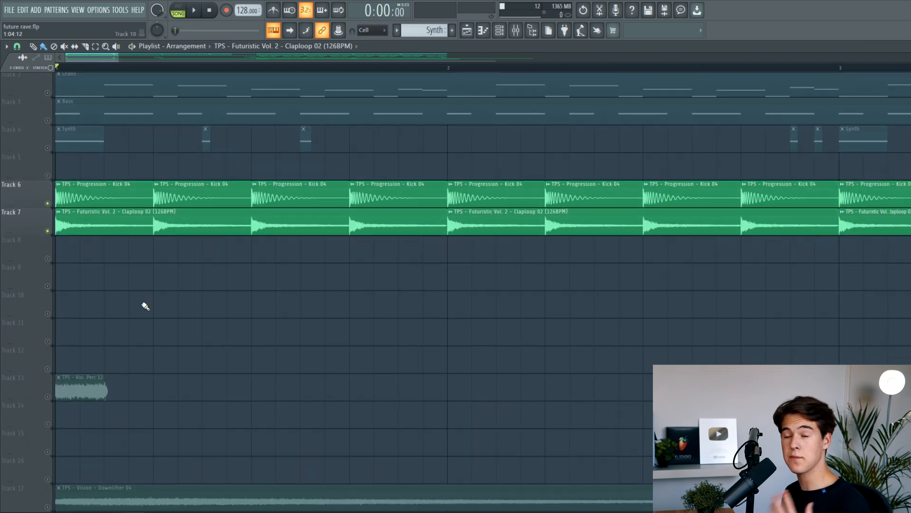
right_click(48, 396)
key("space")
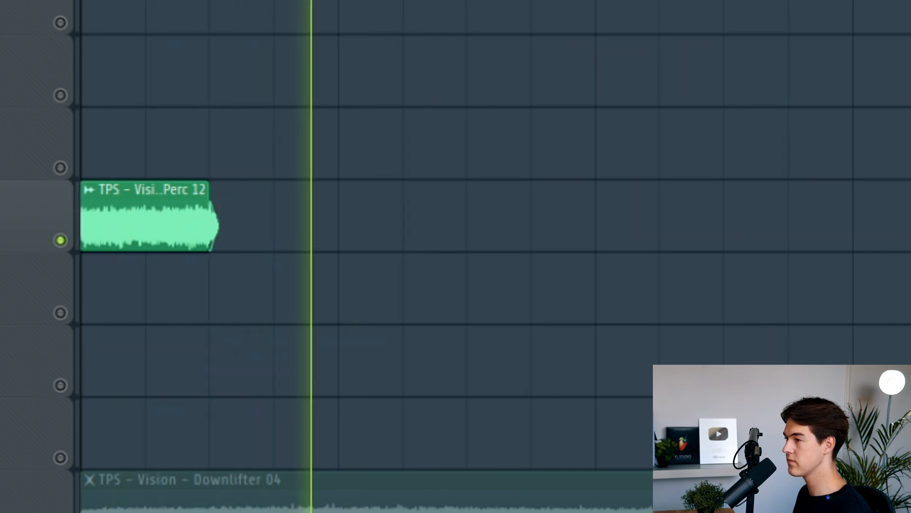
key("space")
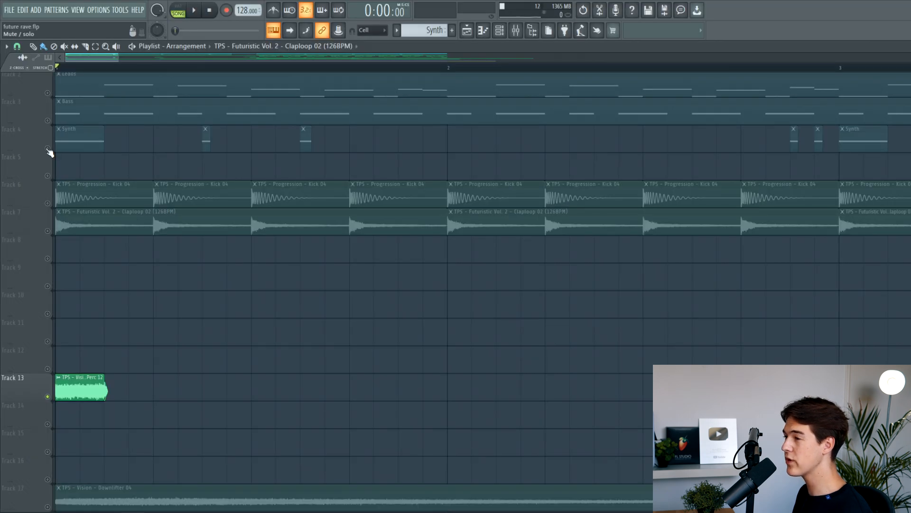
Unmute the Track 4 synth, Track 7 clap loop and Track 6 kick alongside the Track 13 percussion
left_click(48, 150)
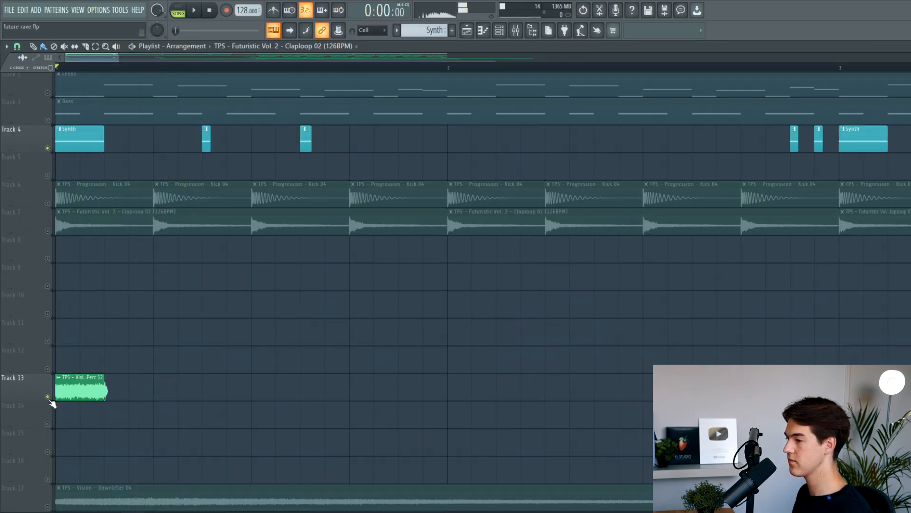
left_click(48, 230)
left_click(48, 203)
scroll(133, 264, "down", 4)
right_click(52, 380)
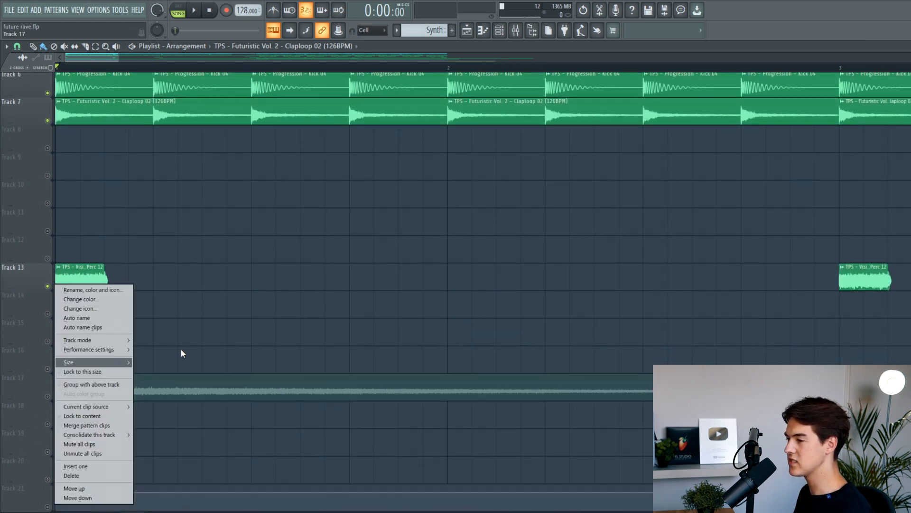
left_click(167, 348)
scroll(56, 395, "up", 2)
Play the Track 17 Downlifter 04 in solo, show its sample settings and close them again
left_click(48, 400)
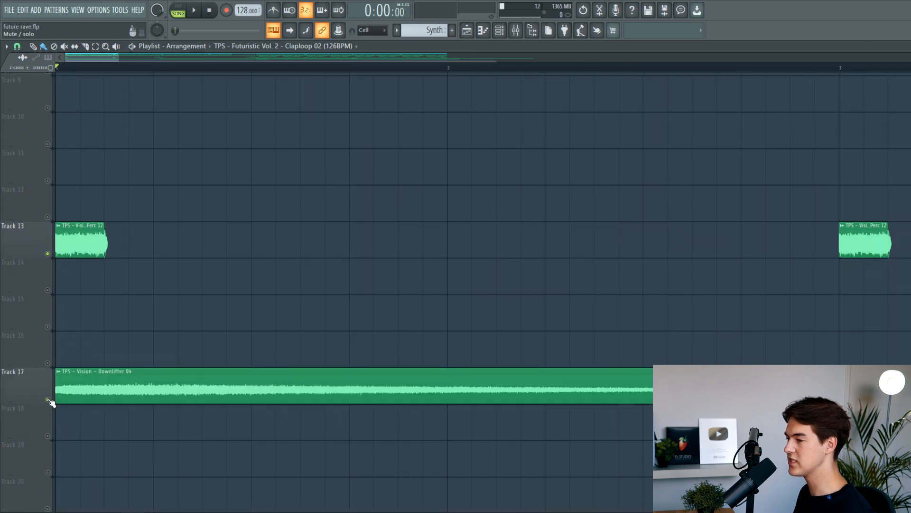
right_click(48, 399)
key("space")
double_click(152, 384)
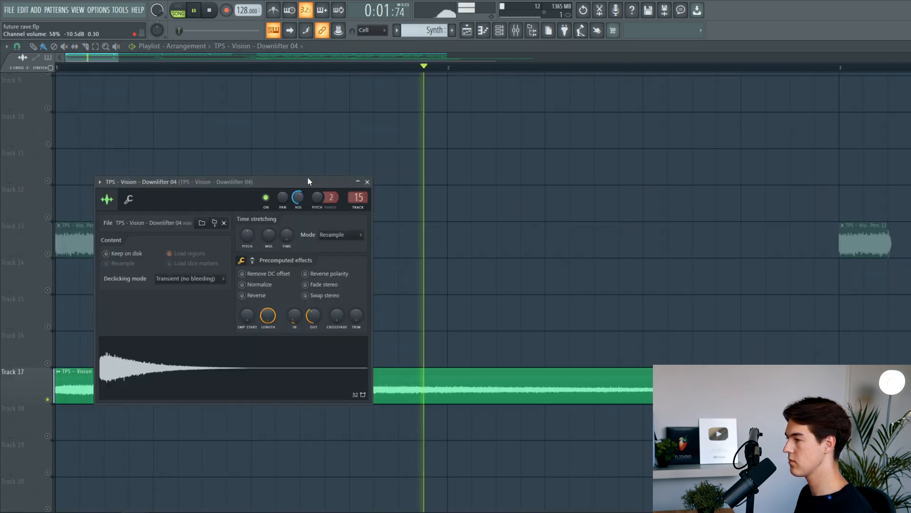
key("space")
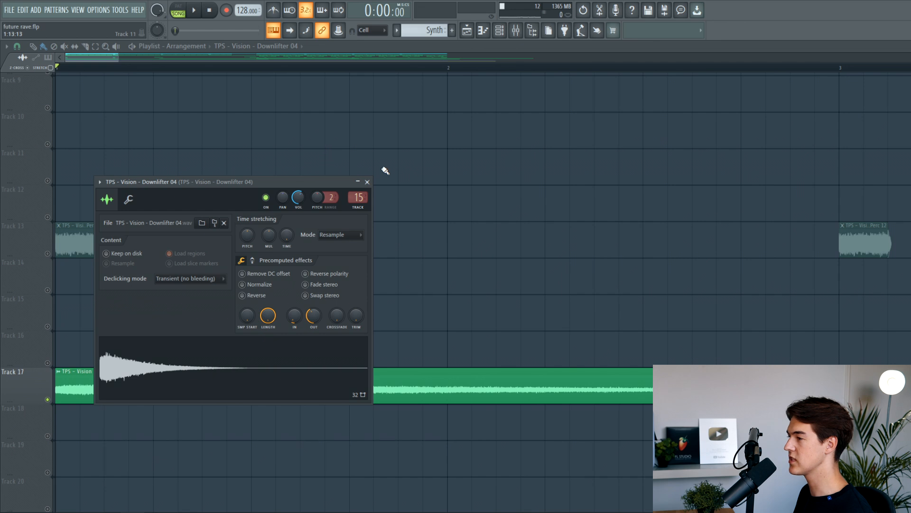
left_click(367, 182)
Unmute the Track 13 percussion, Track 7 clap loop and Track 6 kick and play them together with the Track 17 downlifter
left_click(48, 254)
key("space")
scroll(89, 246, "down", 3)
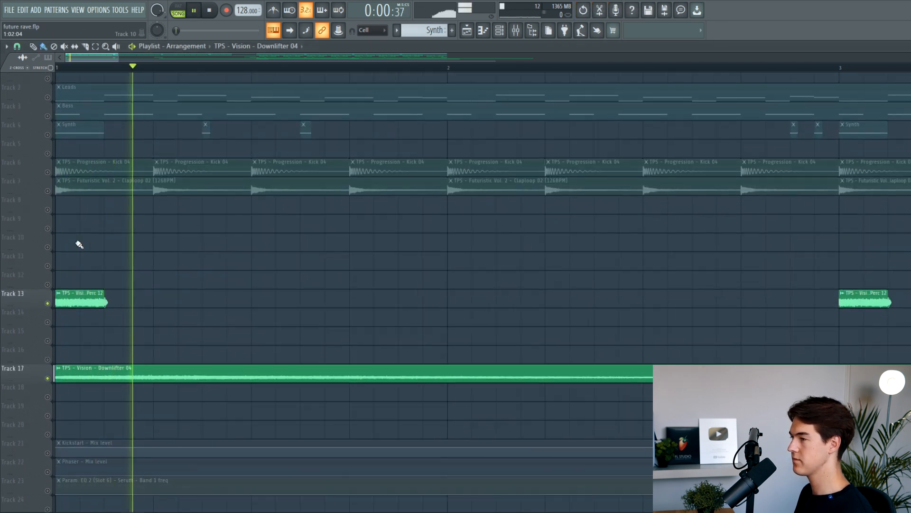
key("space")
left_click(48, 192)
left_click(47, 173)
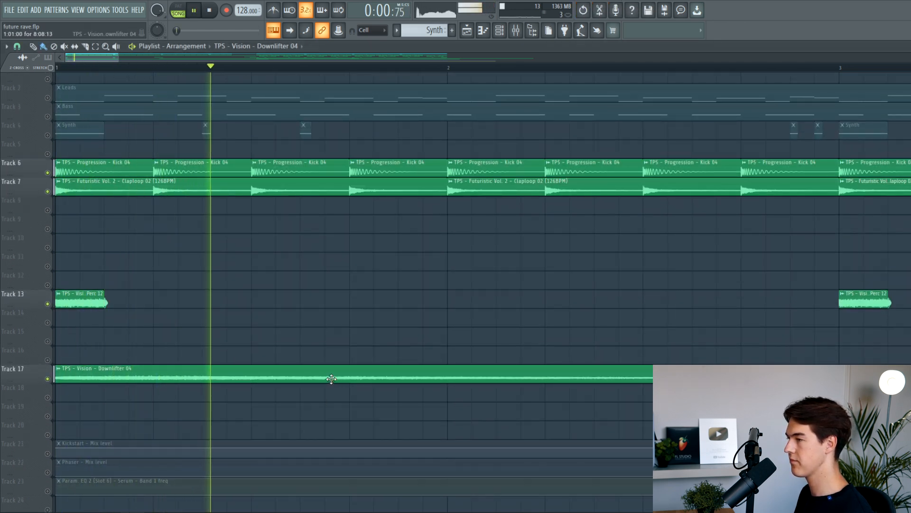
scroll(332, 379, "down", 4)
scroll(472, 338, "down", 3)
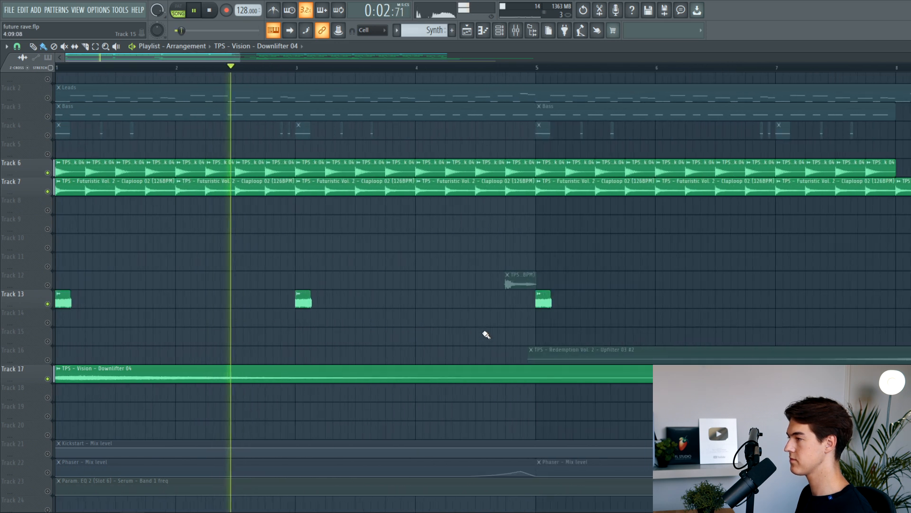
Unmute the Track 12 Short Drum Fill 02 in the drum playback before bar 5 and play it in solo
left_click(47, 285)
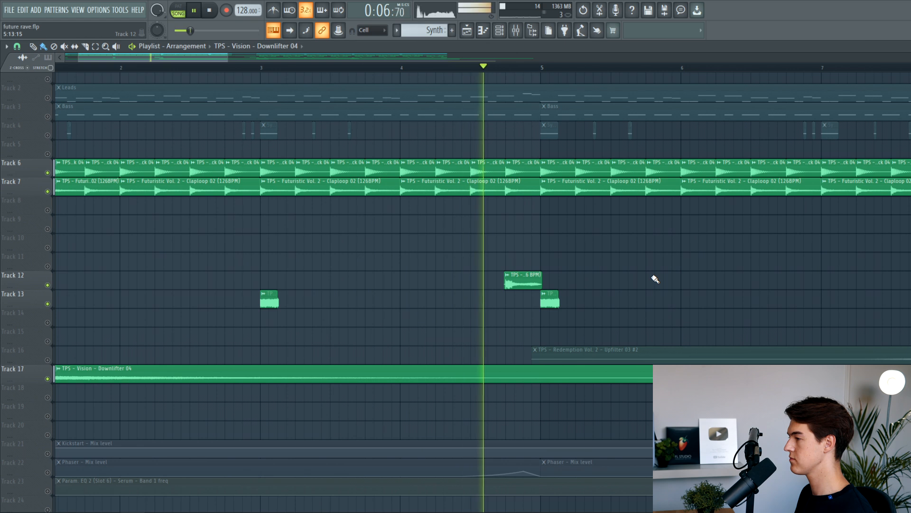
key("space")
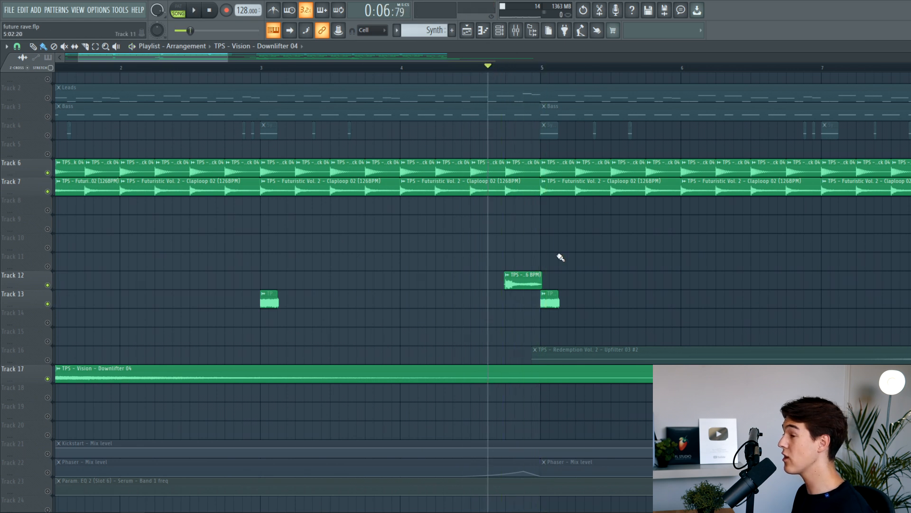
right_click(47, 285)
scroll(517, 278, "up", 3)
key("space")
key("space")
key("space")
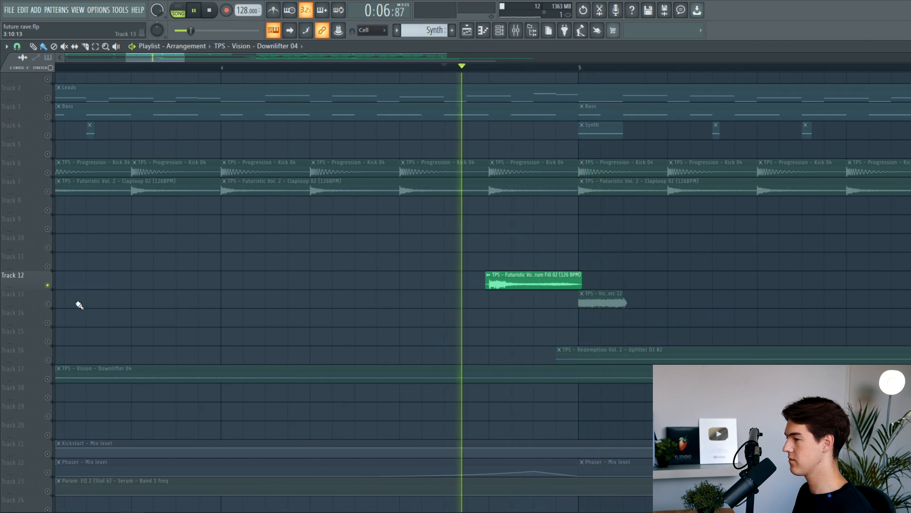
Bring all tracks back from the Track 12 solo during playback and mute the Track 3 bass and Track 2 leads
right_click(47, 285)
scroll(306, 291, "down", 3)
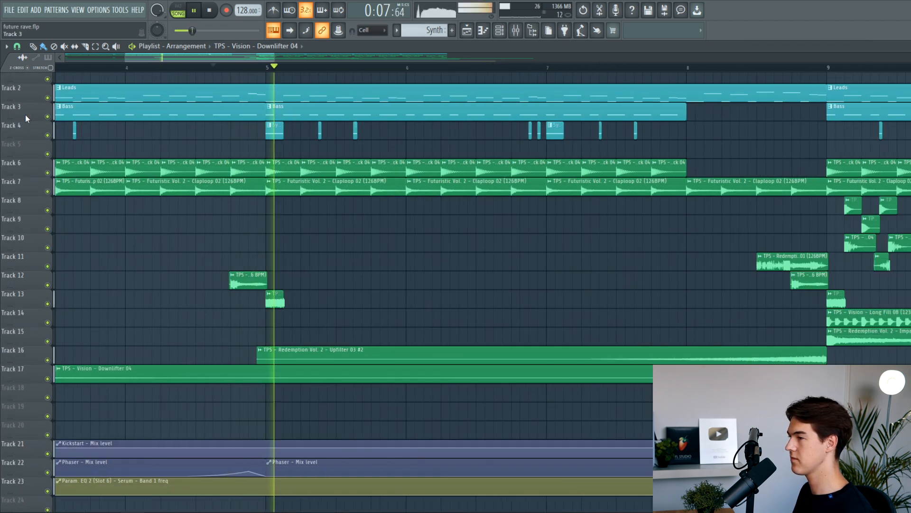
left_click(47, 116)
left_click(48, 97)
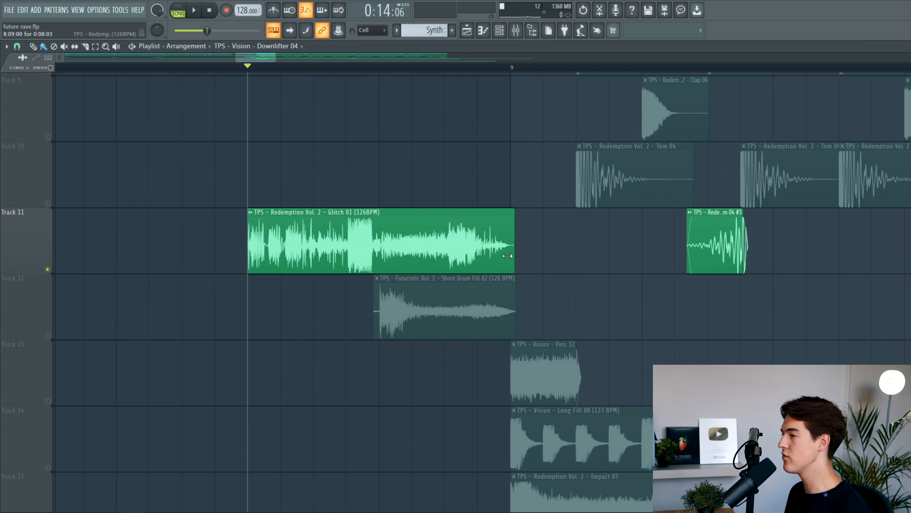
Play the Track 11 Glitch 01 sample in solo from its start just before bar 9
key("space")
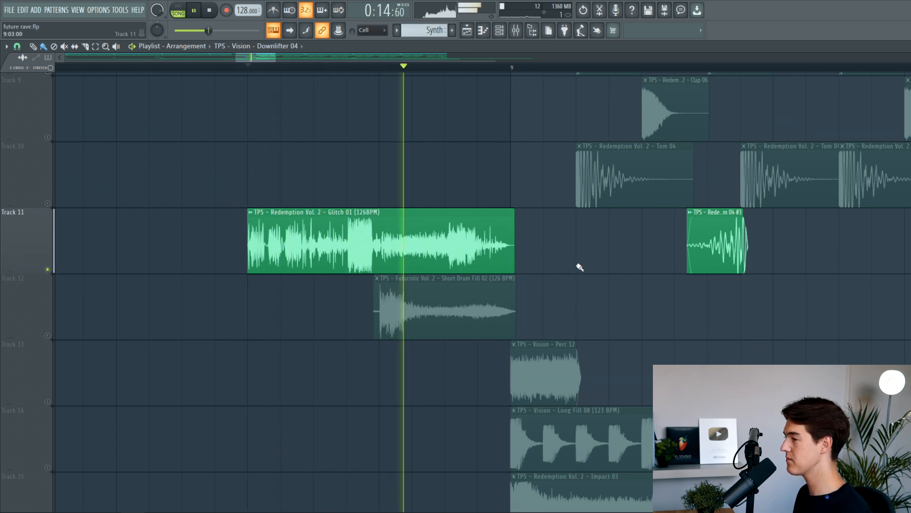
key("space")
key("space")
key("space")
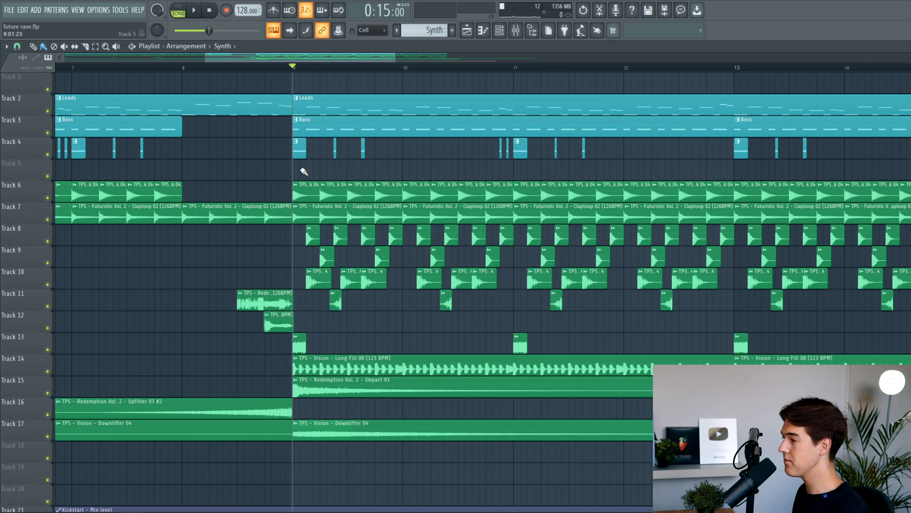
Play the Track 8 hats in solo from bar 9 and add the Track 7 clap loop and Track 6 kick
scroll(362, 244, "up", 2)
right_click(48, 242)
key("space")
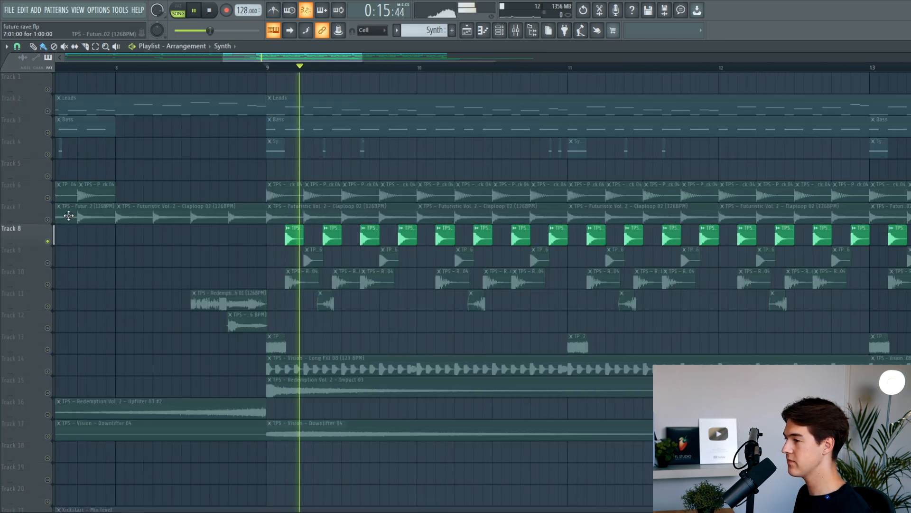
left_click_drag(48, 220, 47, 198)
key("space")
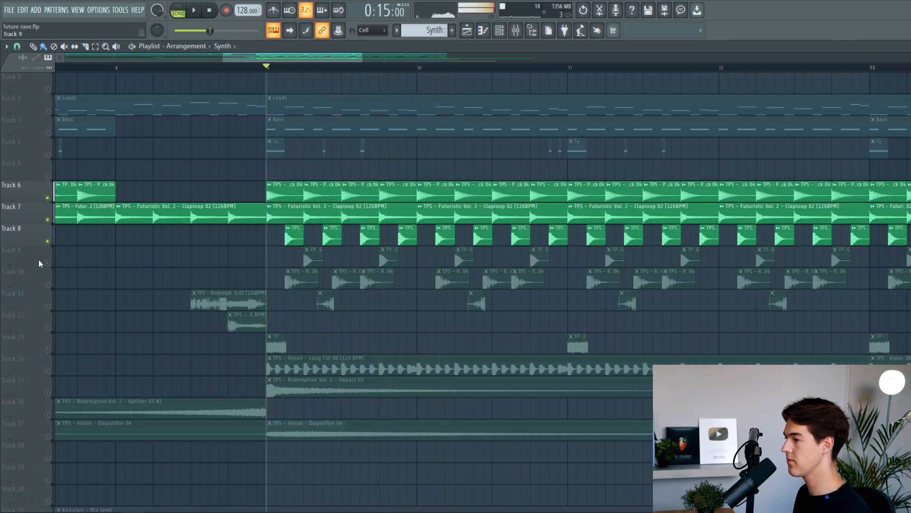
Unmute the Track 9 claps, show the Clap 06 sample settings and play the claps with the kick, clap loop and hats
left_click(48, 262)
scroll(286, 260, "up", 3)
double_click(356, 258)
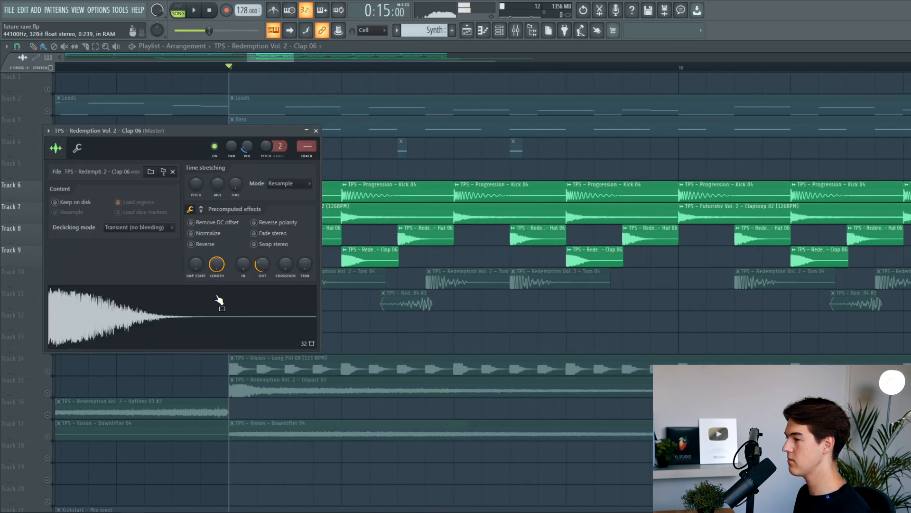
key("Escape")
key("space")
scroll(418, 329, "down", 3)
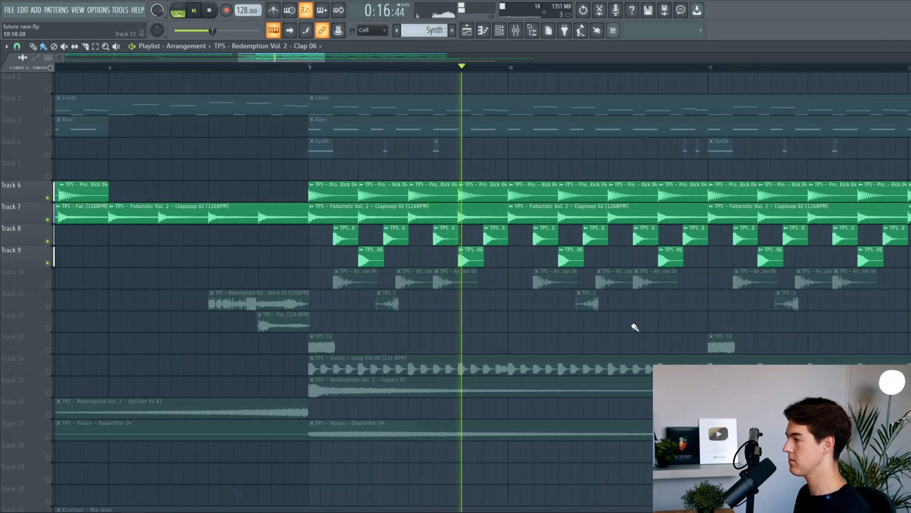
scroll(617, 325, "up", 1)
key("space")
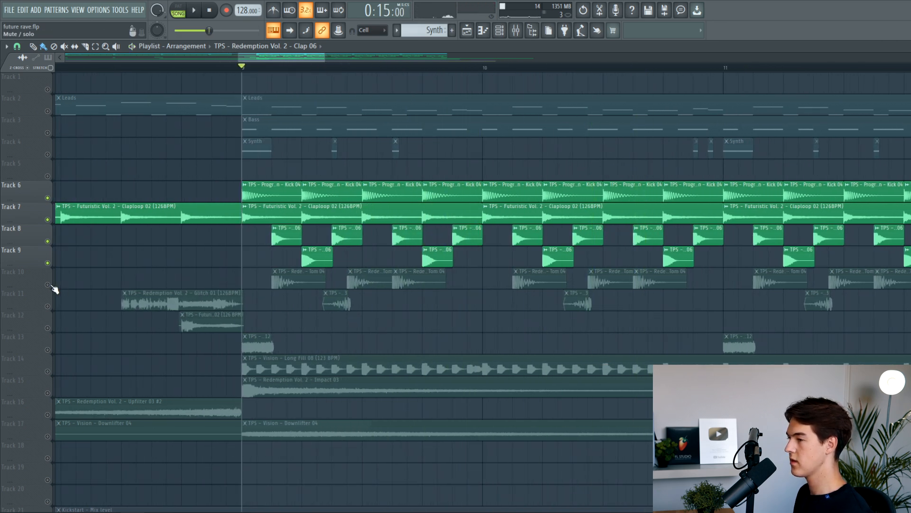
Unmute the Track 10 toms and play them from bar 9 with the drums on Tracks 6 to 9
right_click(48, 285)
left_click(47, 241)
left_click(47, 220)
left_click(48, 197)
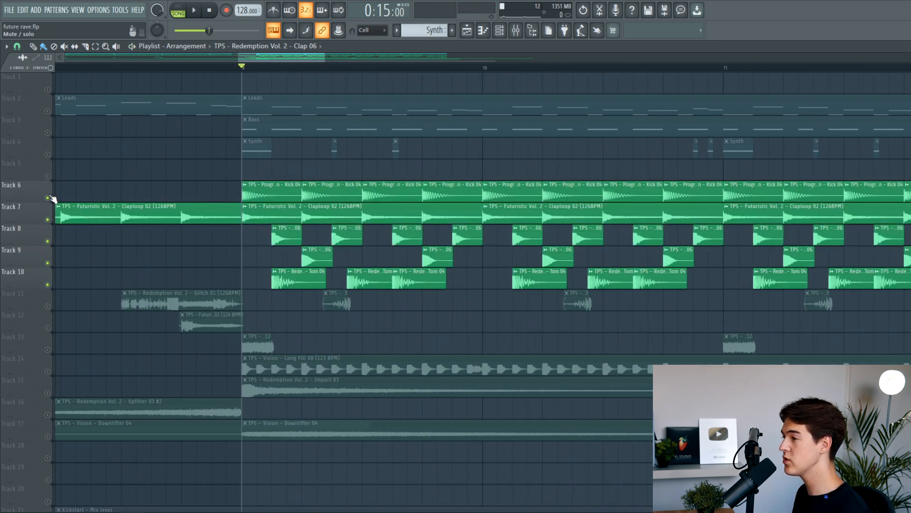
key("space")
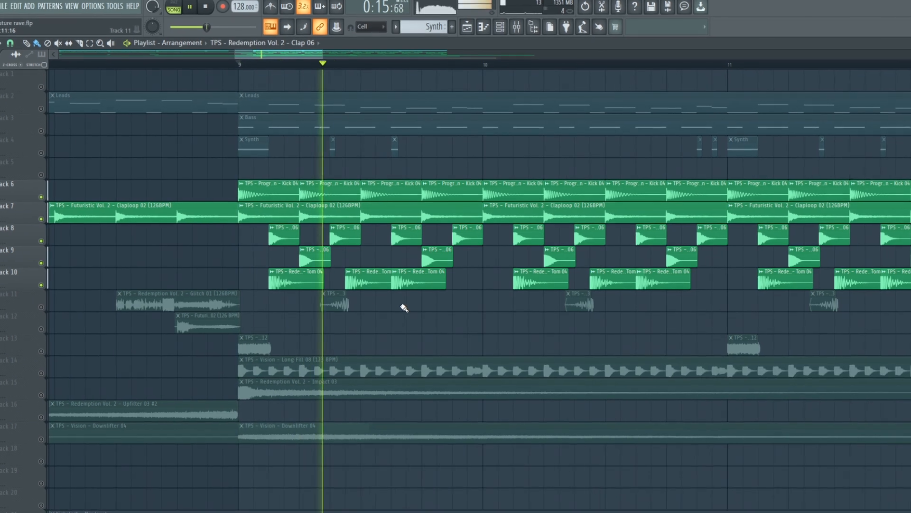
scroll(477, 311, "down", 1)
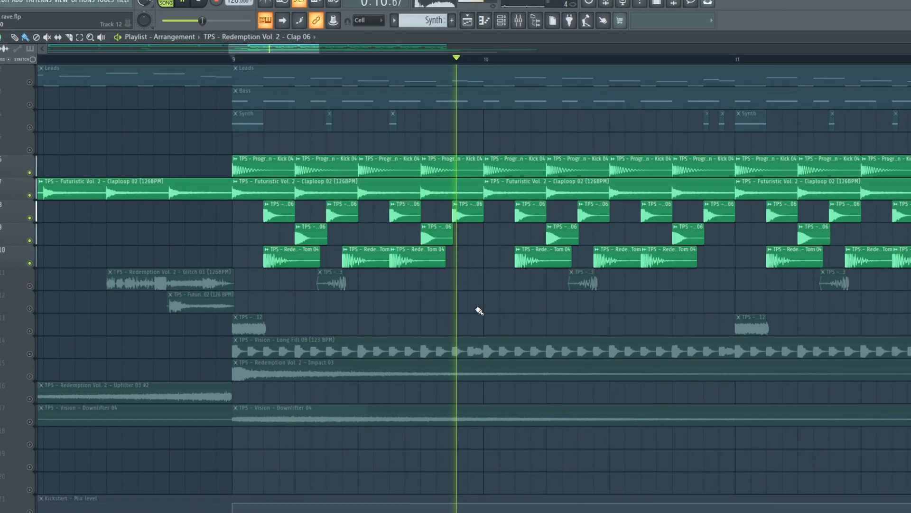
Unmute Track 11 and play its short tom clips with the drums on Tracks 6 to 10
left_click(17, 287)
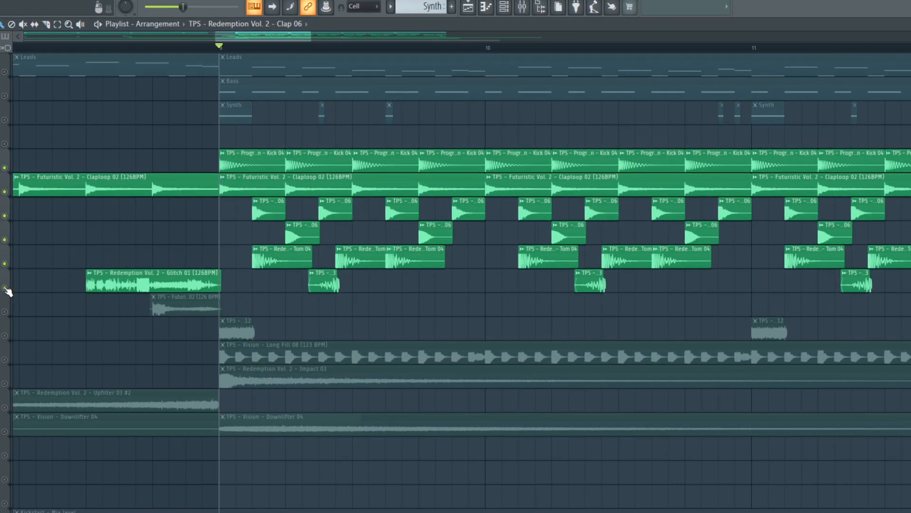
key("space")
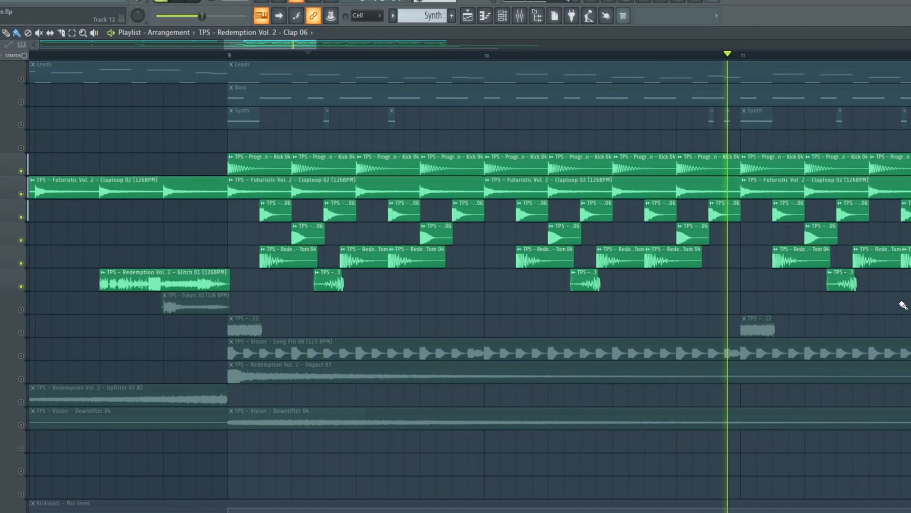
scroll(723, 314, "down", 7)
scroll(665, 309, "up", 2)
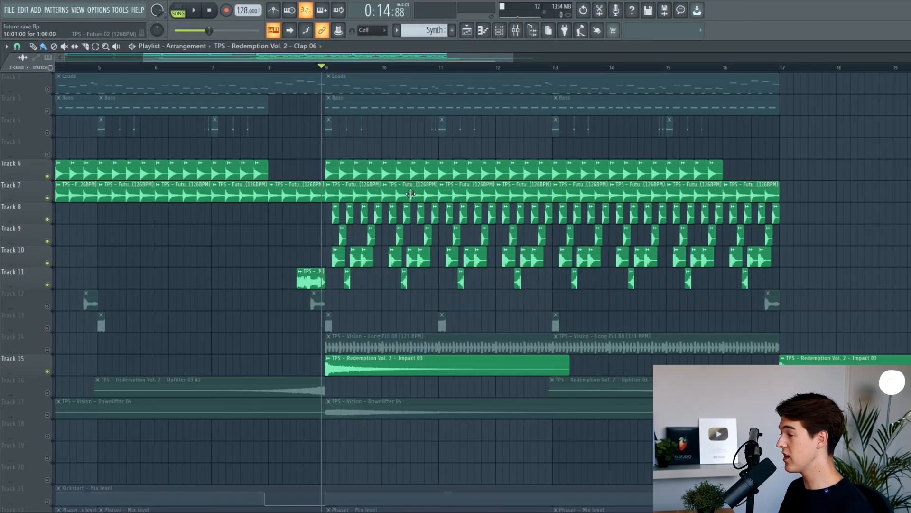
Solo the Track 15 Impact 03 sample during playback and set the play position to bar 9
scroll(332, 347, "up", 4)
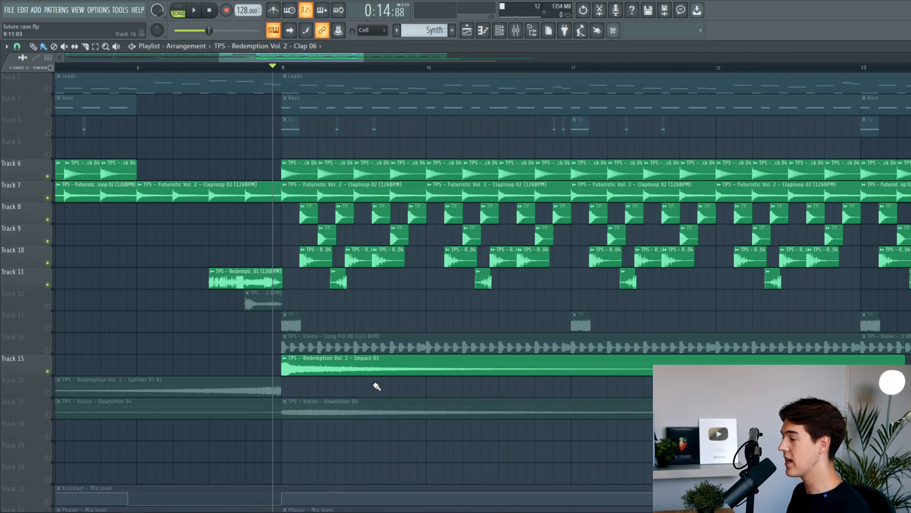
key("space")
right_click(47, 371)
left_click(282, 68)
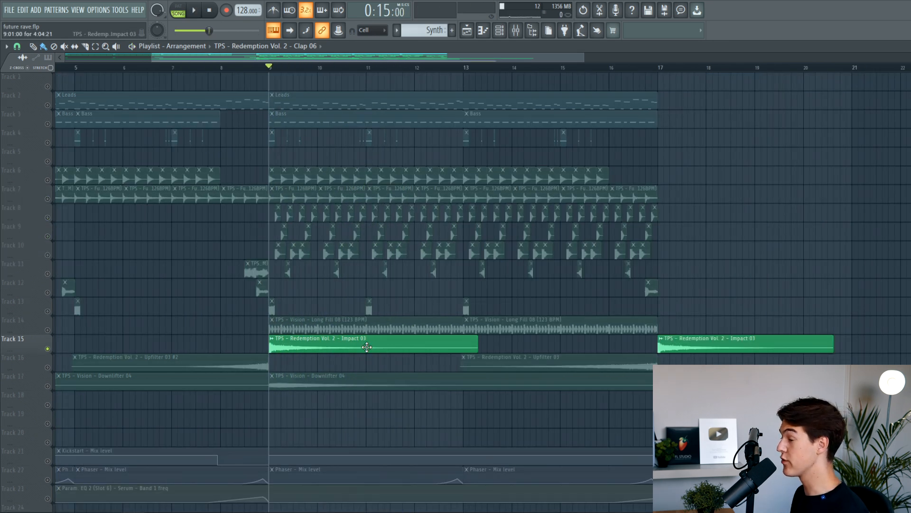
Play the Track 14 Long Fill 08 in solo from bar 9 with its sample settings open
left_click(371, 323)
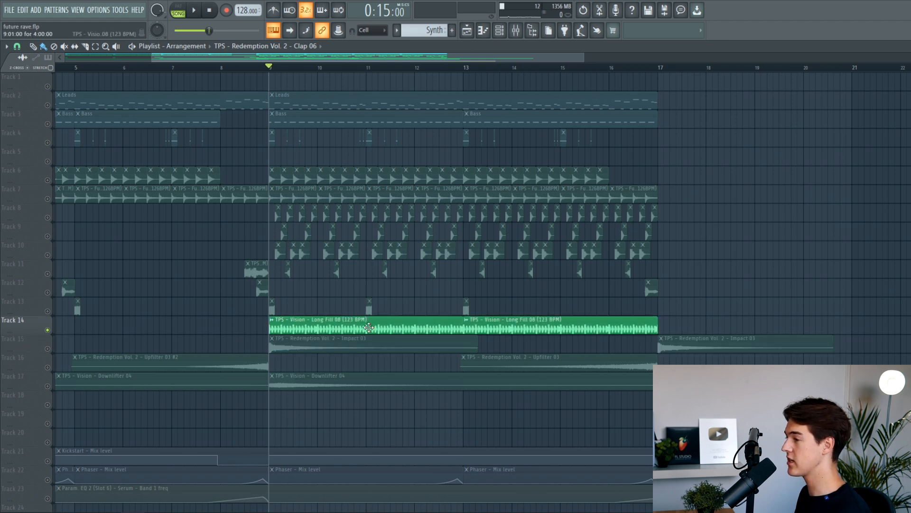
double_click(374, 330)
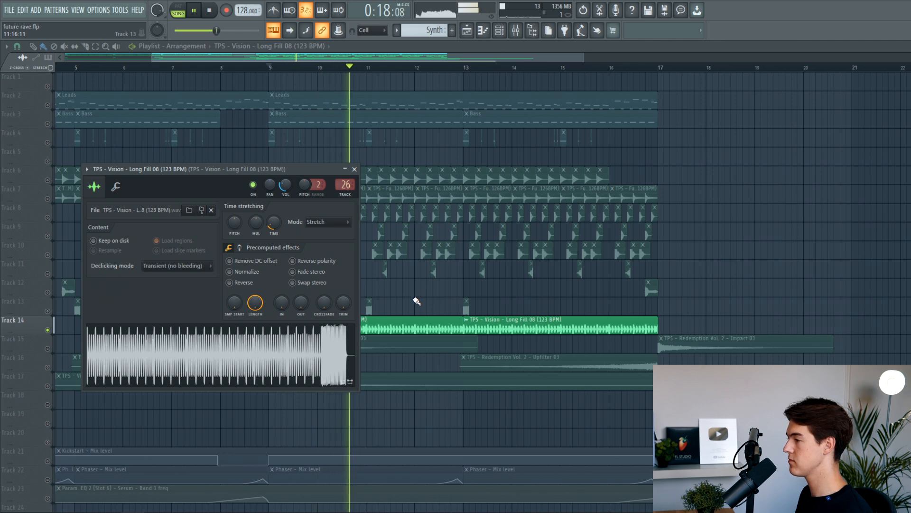
key("space")
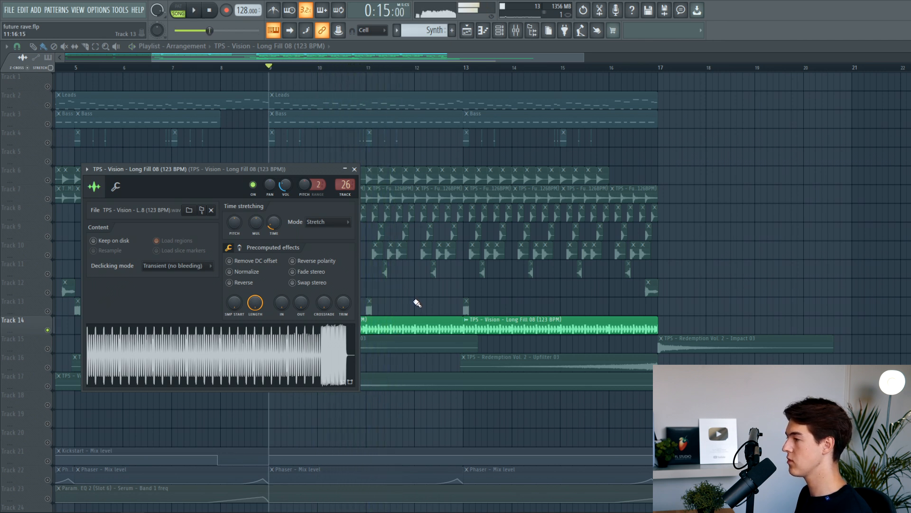
Close the Long Fill 08 sample settings and play the drums and effects on Tracks 6 to 17 together from bar 9
key("Escape")
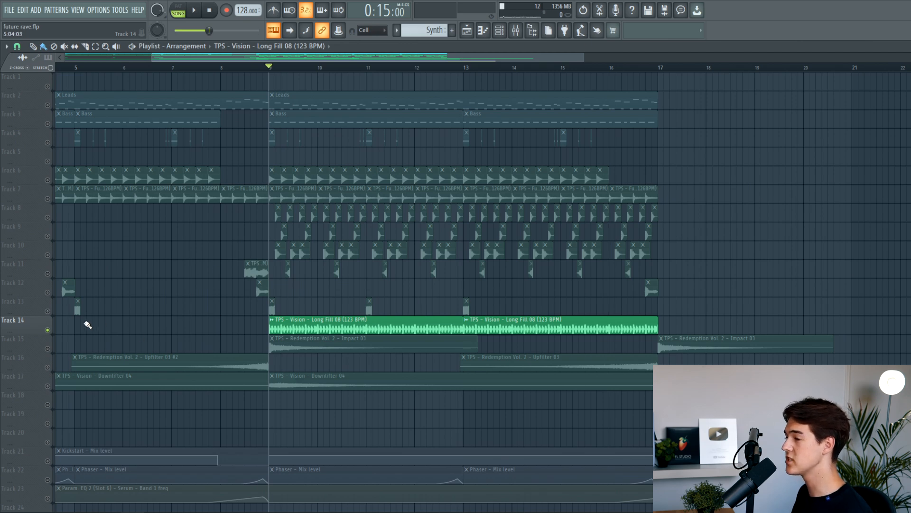
key("space")
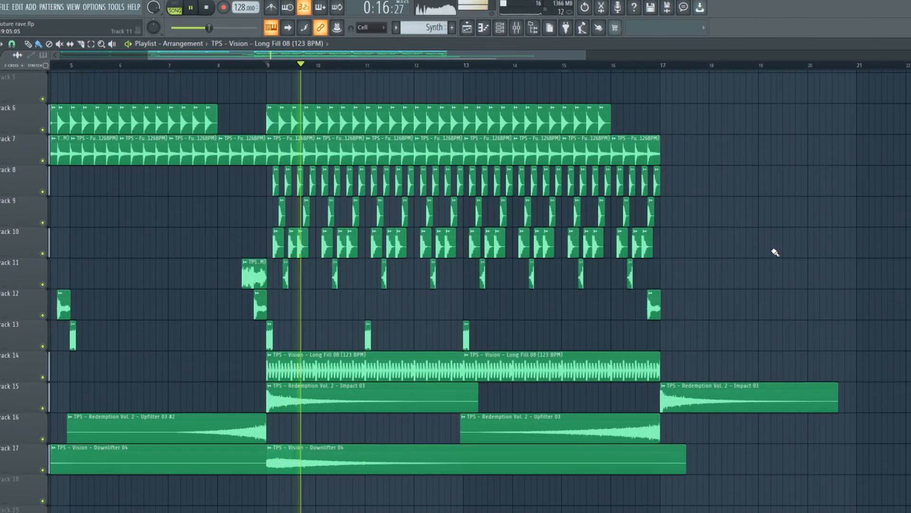
scroll(771, 230, "up", 1)
scroll(771, 229, "down", 1)
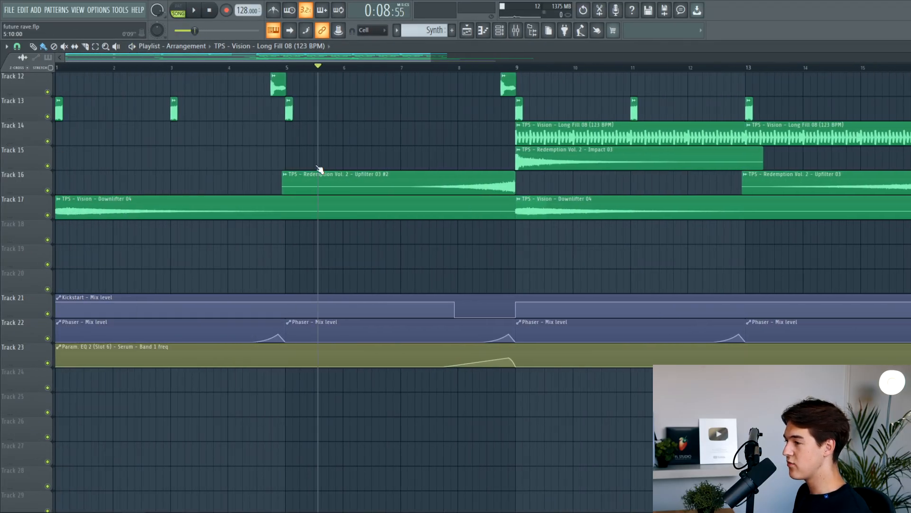
Solo the Track 22 Phaser - Mix level automation alongside the leads and play the transition into bar 5
scroll(102, 293, "up", 1)
right_click(47, 338)
scroll(185, 278, "up", 4)
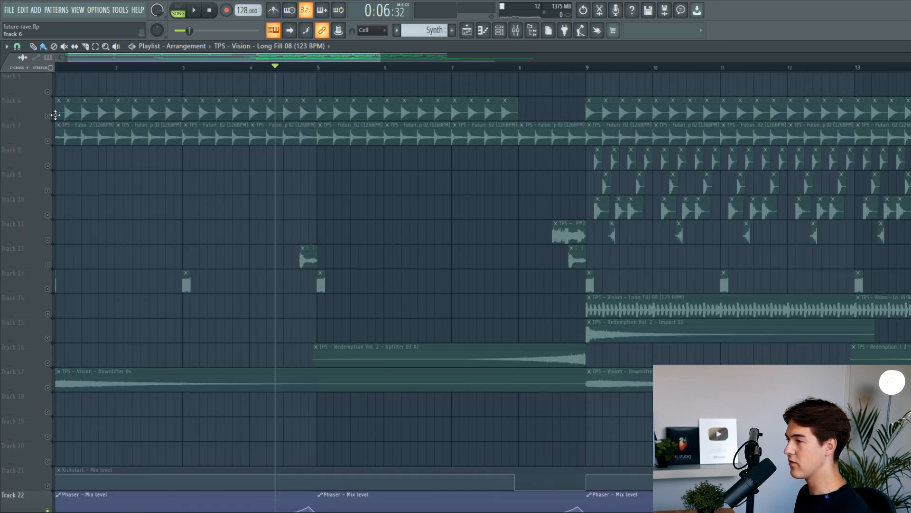
scroll(57, 122, "up", 2)
scroll(51, 118, "down", 5)
key("space")
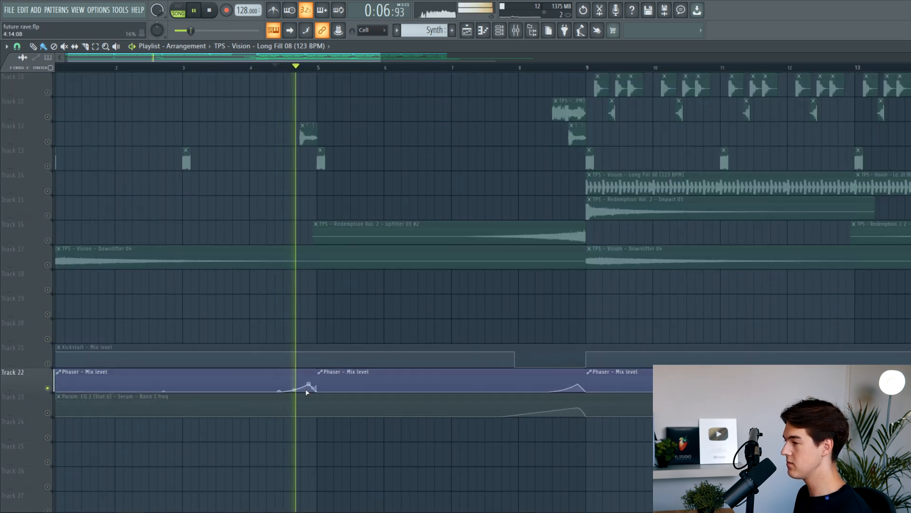
Raise the peak of the Phaser - Mix level automation before bar 5 and replay the transition
left_click_drag(309, 383, 309, 374)
key("space")
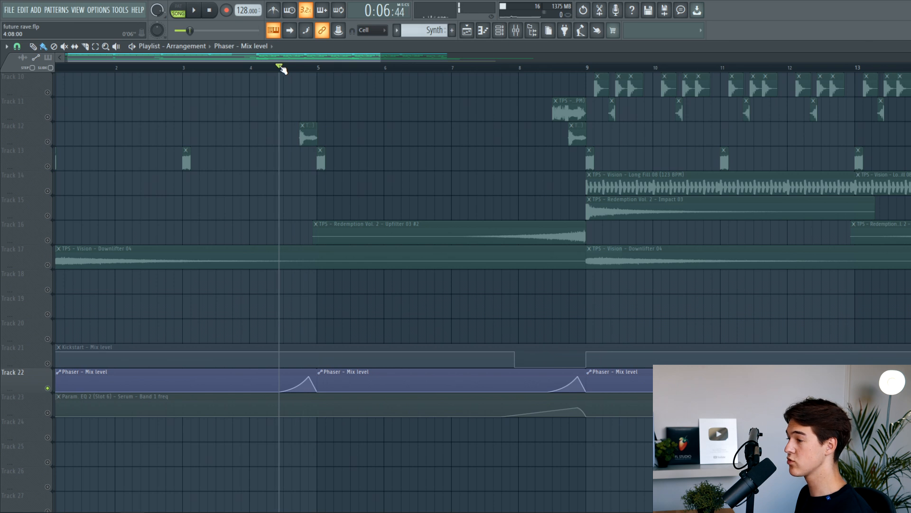
scroll(323, 330, "up", 2)
key("space")
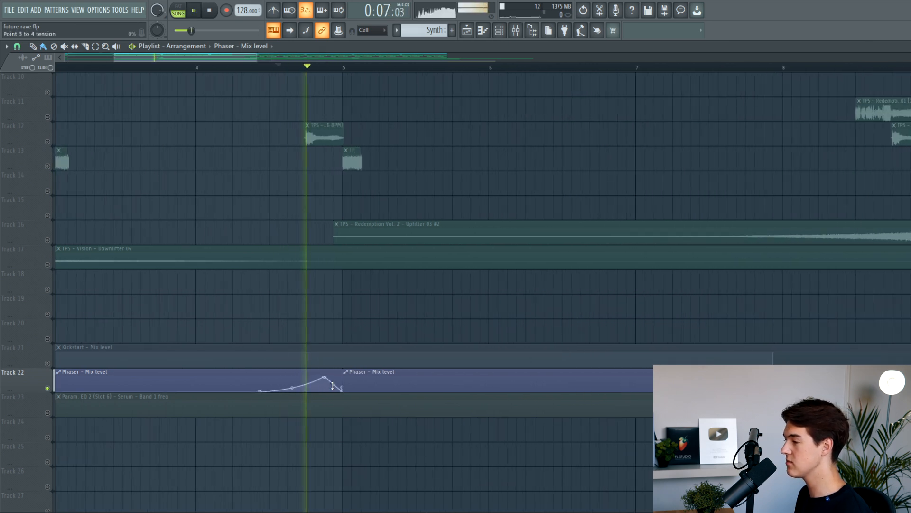
key("space")
key("space")
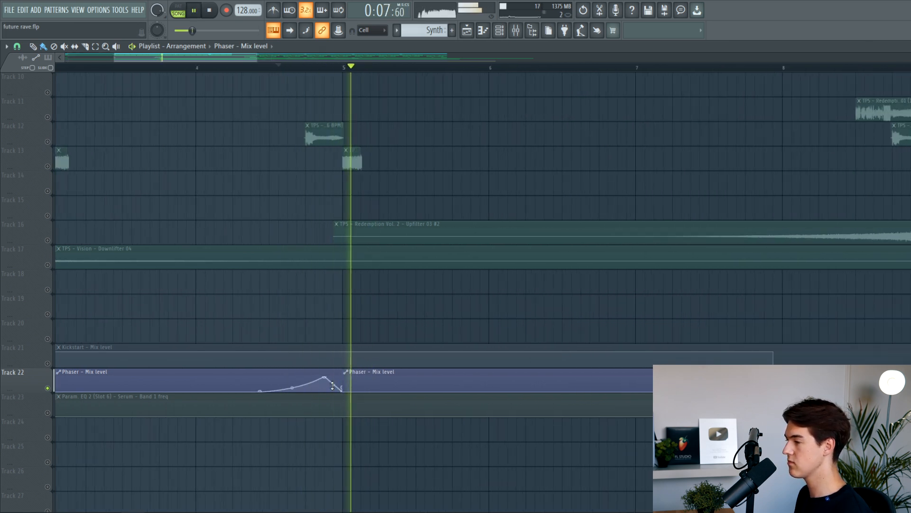
Sweep the Band 1 high-pass frequency of the Serum channel's second Fruity parametric EQ 2 up and back down
scroll(329, 371, "down", 4)
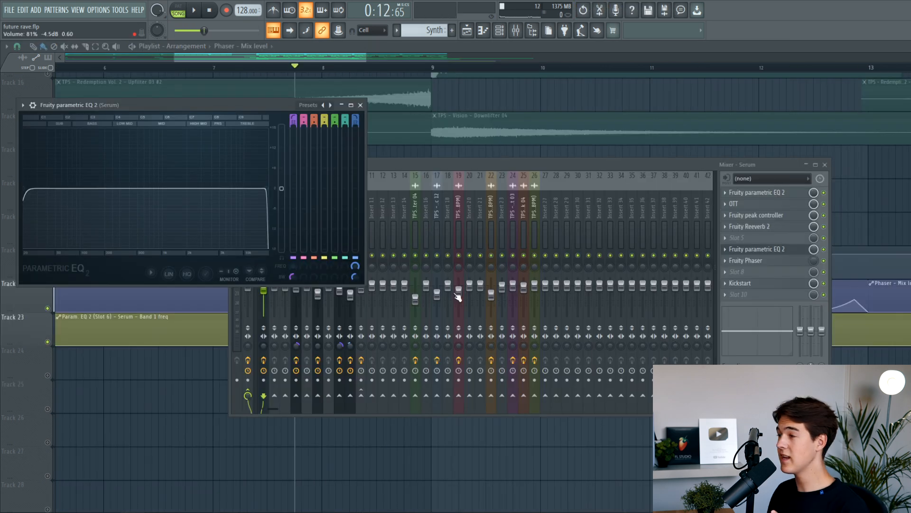
left_click_drag(63, 189, 79, 188)
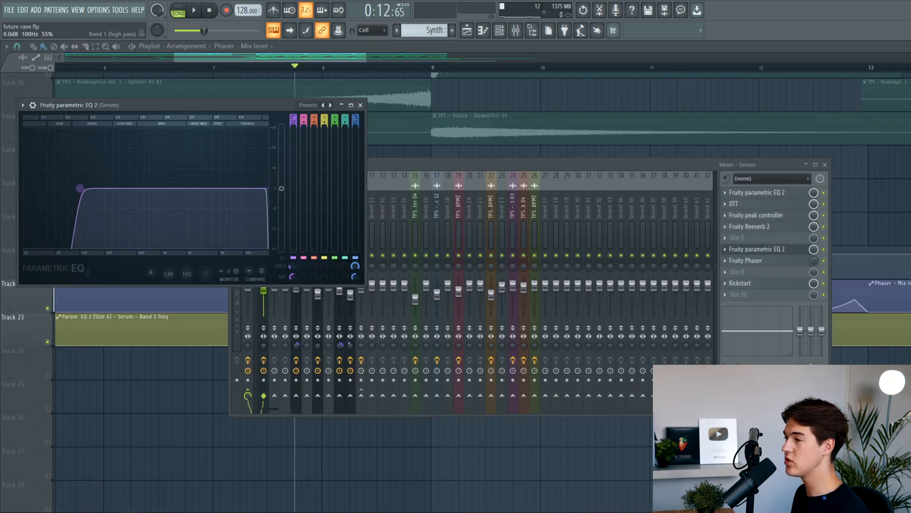
left_click_drag(231, 188, 40, 189)
Play the Track 23 Band 1 freq automation before bar 9, unmute the Track 21 Kickstart automation, and set the play position to bar 9
right_click(197, 434)
key("space")
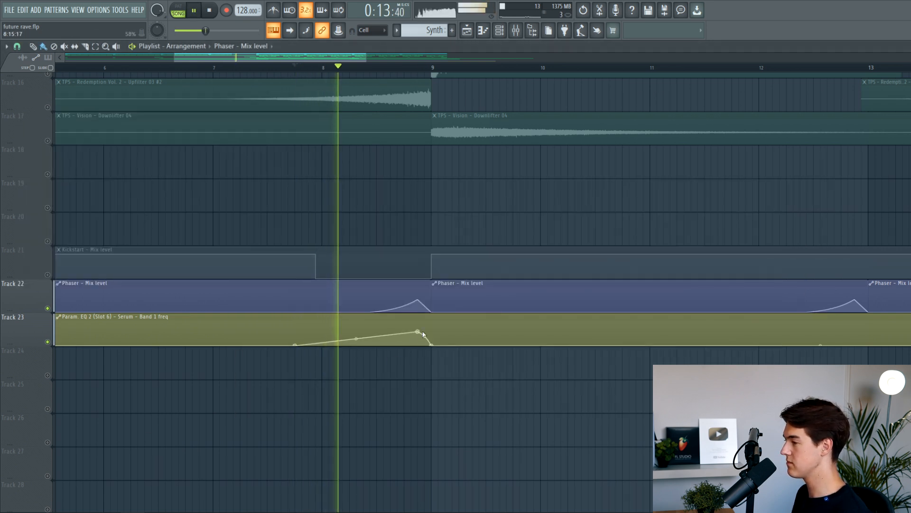
left_click(355, 63)
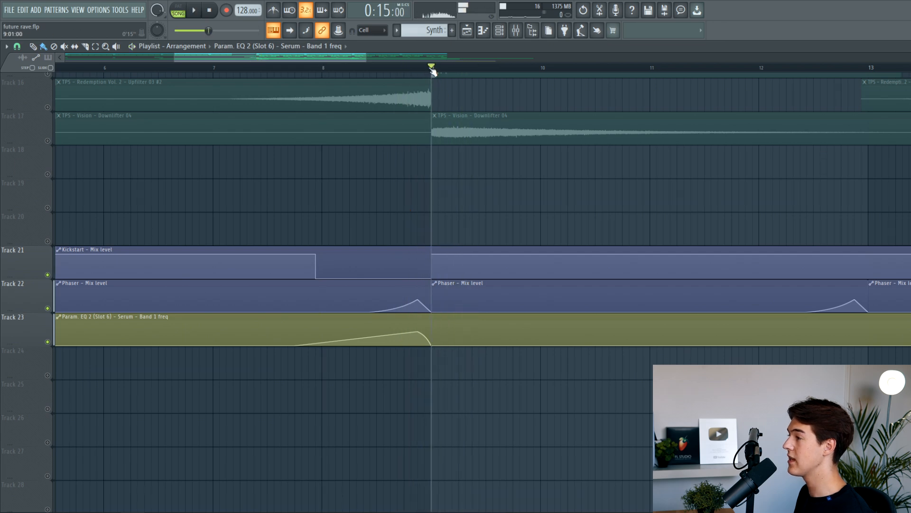
scroll(495, 201, "up", 10)
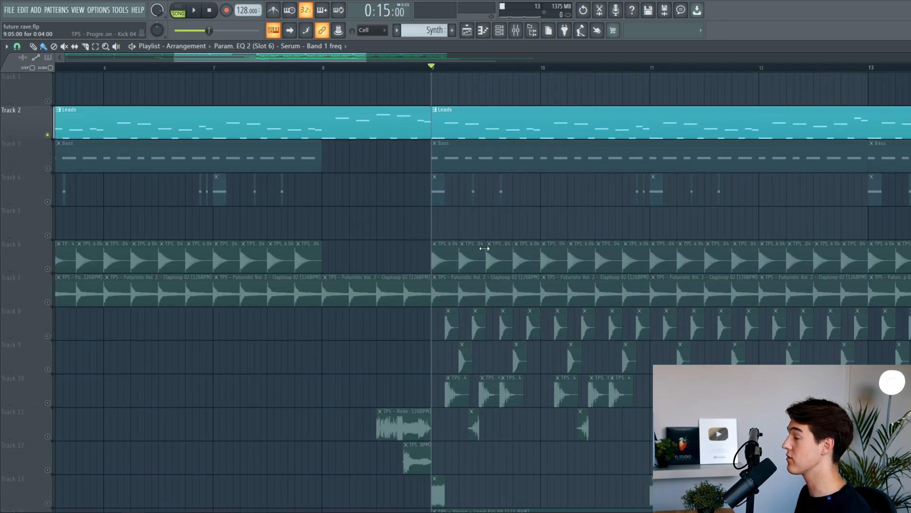